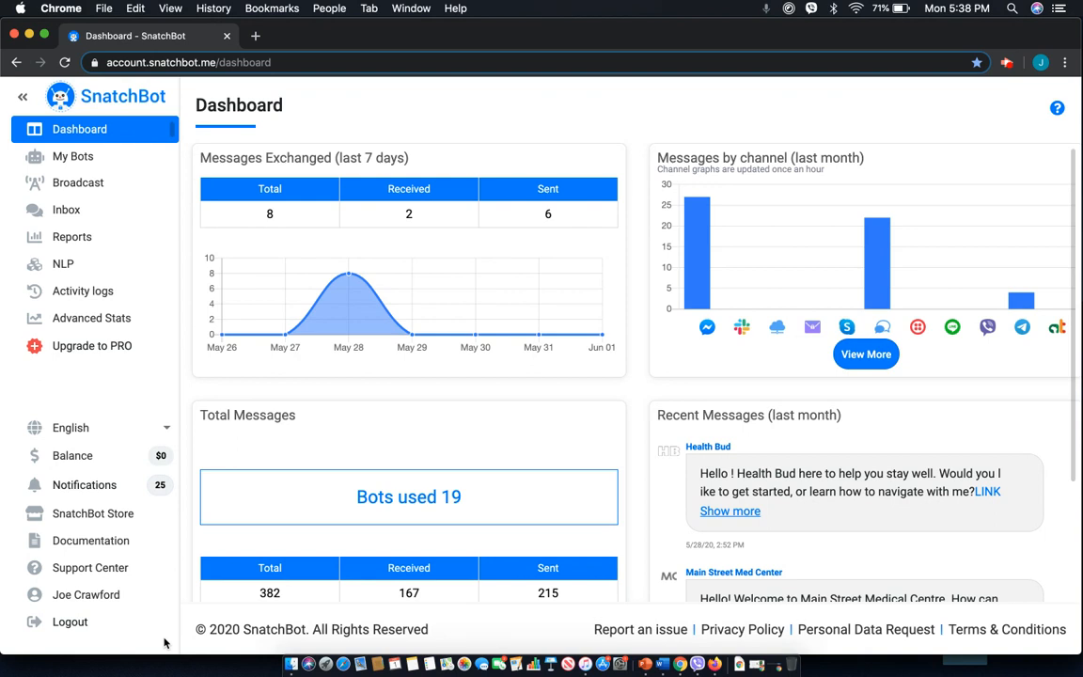
Open the Health Bud bot from the bot list and show the connections of its Intro interaction.
{"action": "left_click", "coordinate": [104, 157]}
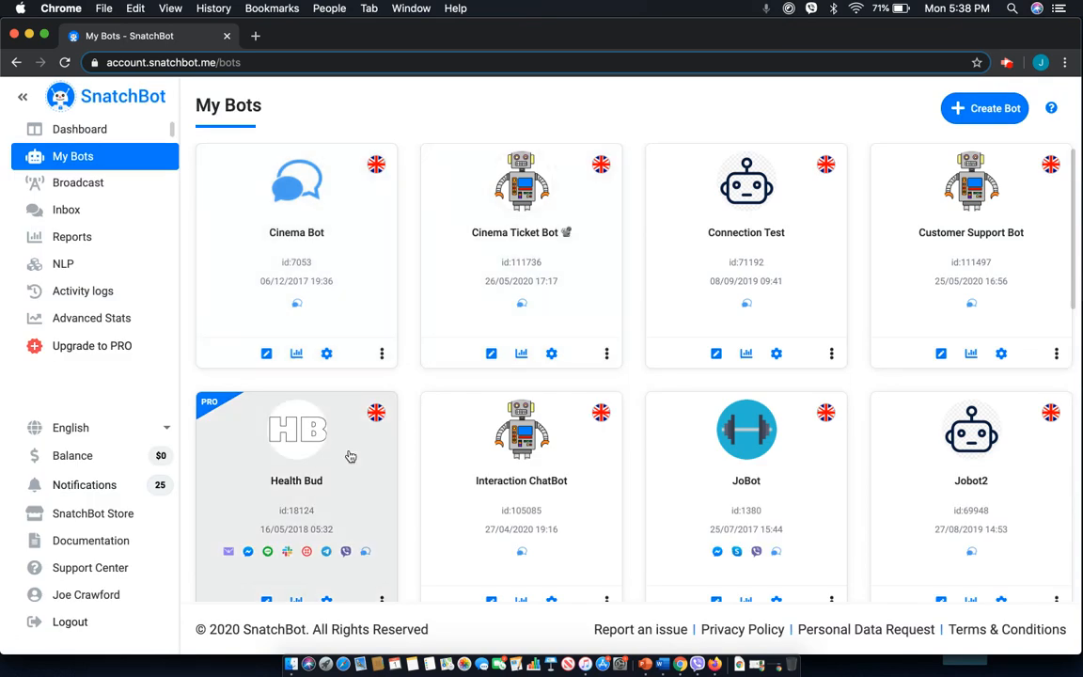
{"action": "left_click", "coordinate": [350, 457]}
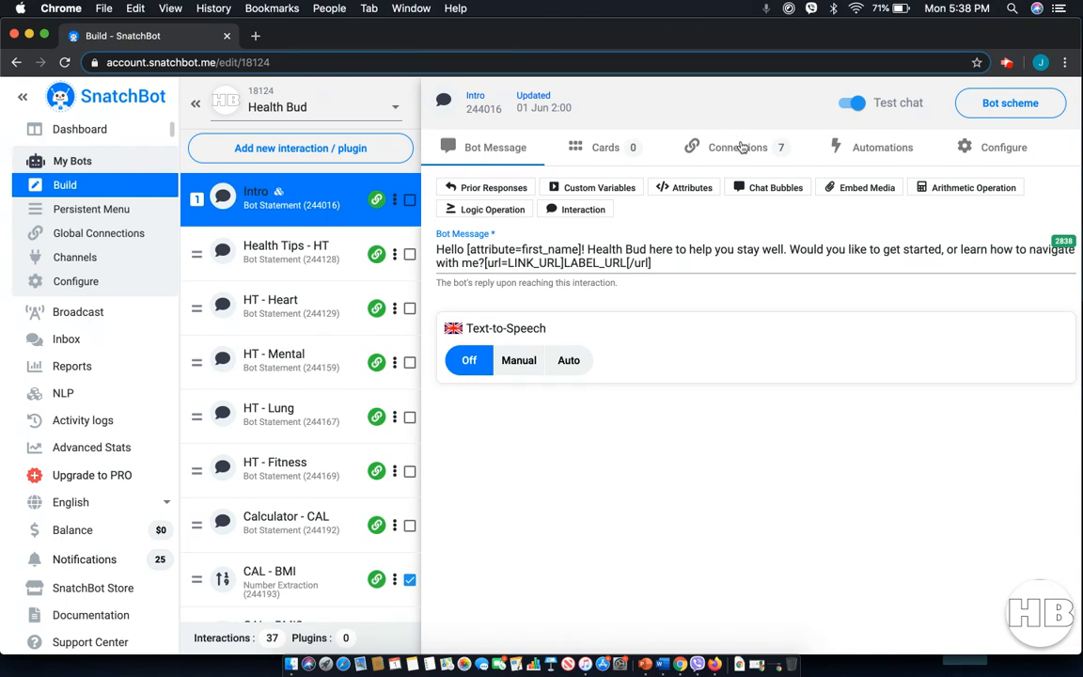
{"action": "left_click", "coordinate": [742, 147]}
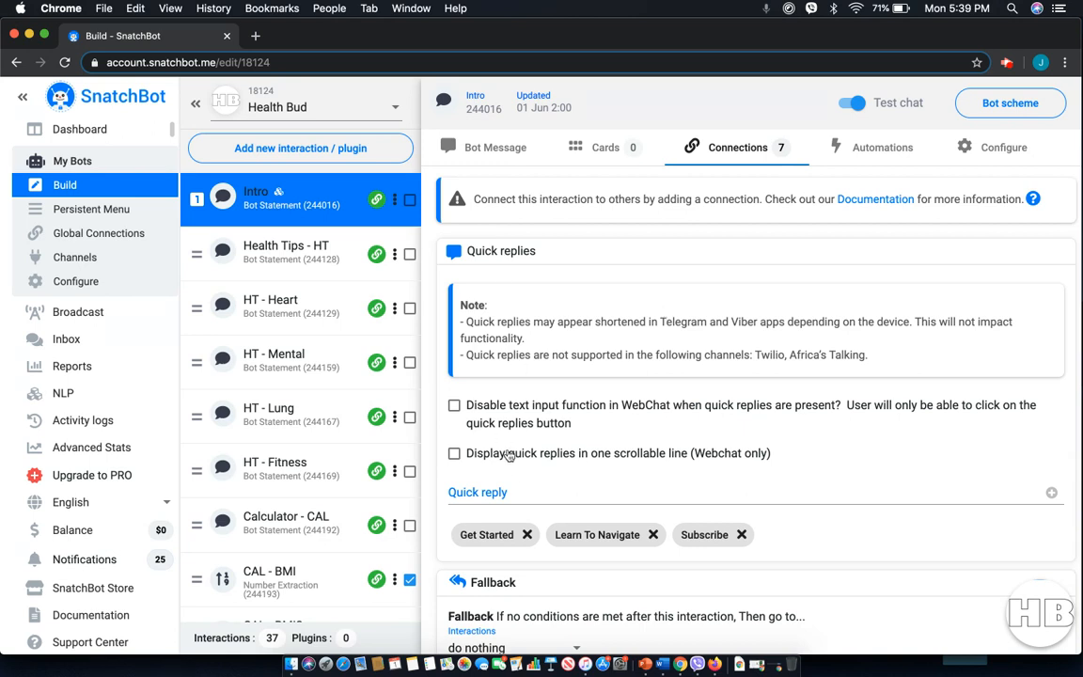
Enter a "Calculator" quick reply for the Intro interaction and agree to add a connection for it.
{"action": "left_click", "coordinate": [495, 493]}
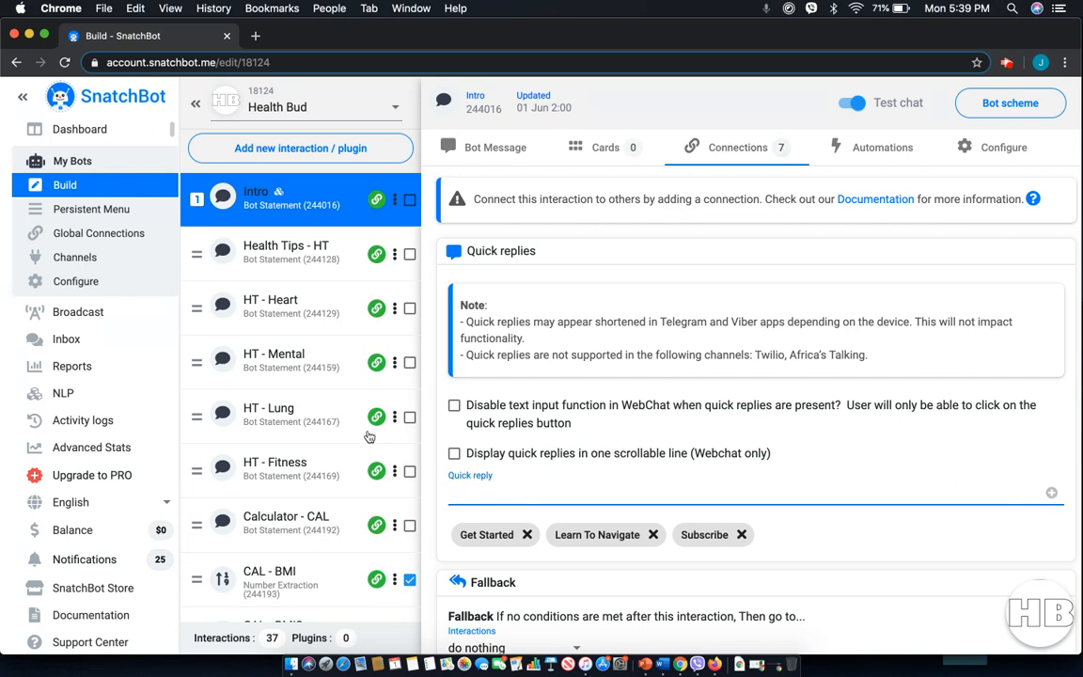
{"action": "scroll", "coordinate": [369, 437], "scroll_direction": "down", "scroll_amount": 2}
{"action": "scroll", "coordinate": [369, 437], "scroll_direction": "down", "scroll_amount": 15}
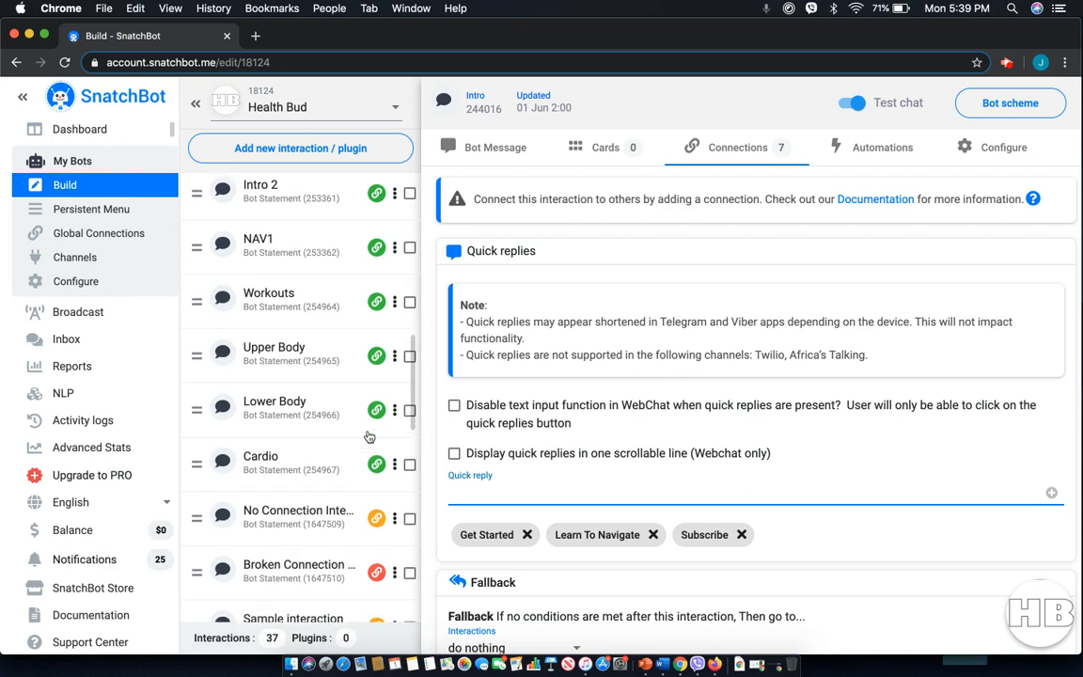
{"action": "scroll", "coordinate": [370, 437], "scroll_direction": "up", "scroll_amount": 9}
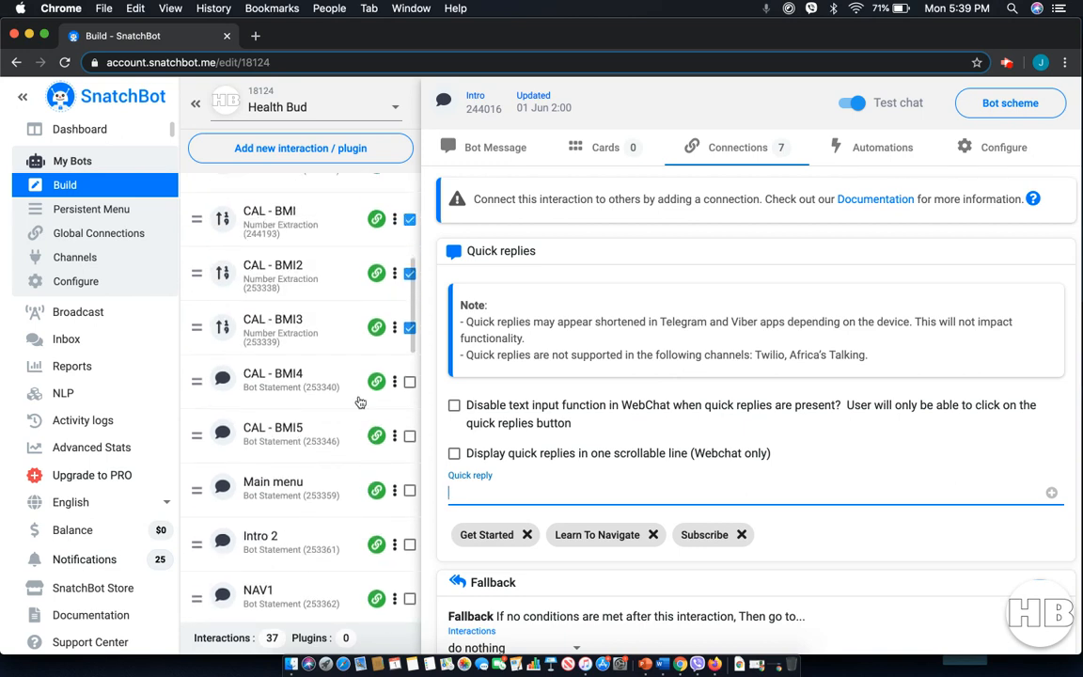
{"action": "scroll", "coordinate": [342, 310], "scroll_direction": "up", "scroll_amount": 5}
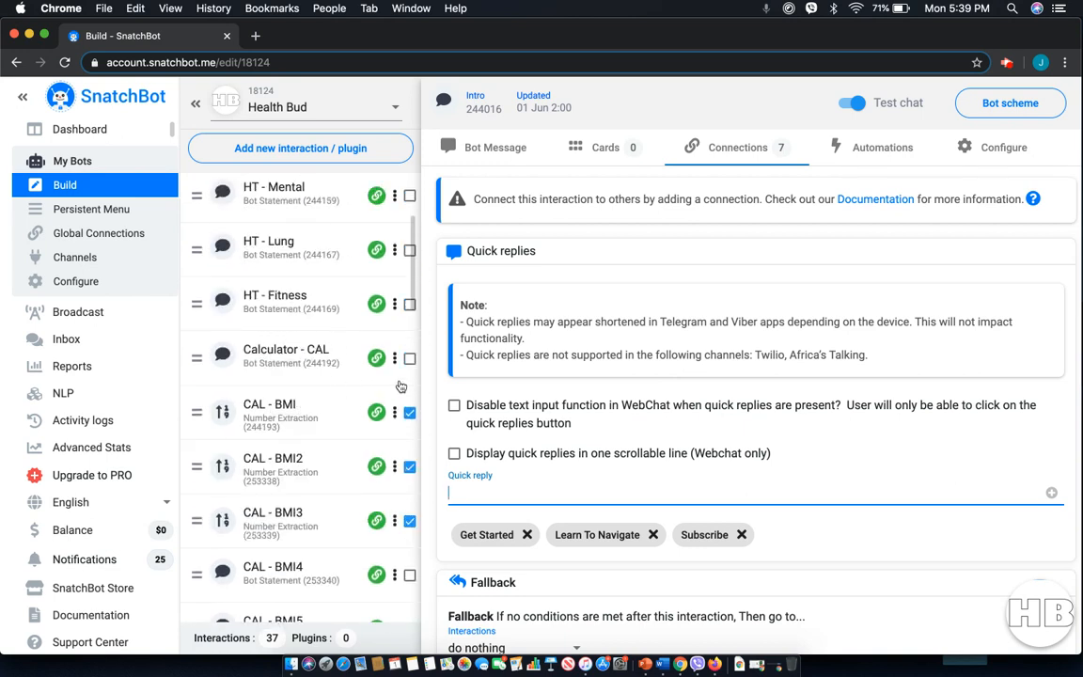
{"action": "type", "text": "Calculator"}
{"action": "key", "text": "Return"}
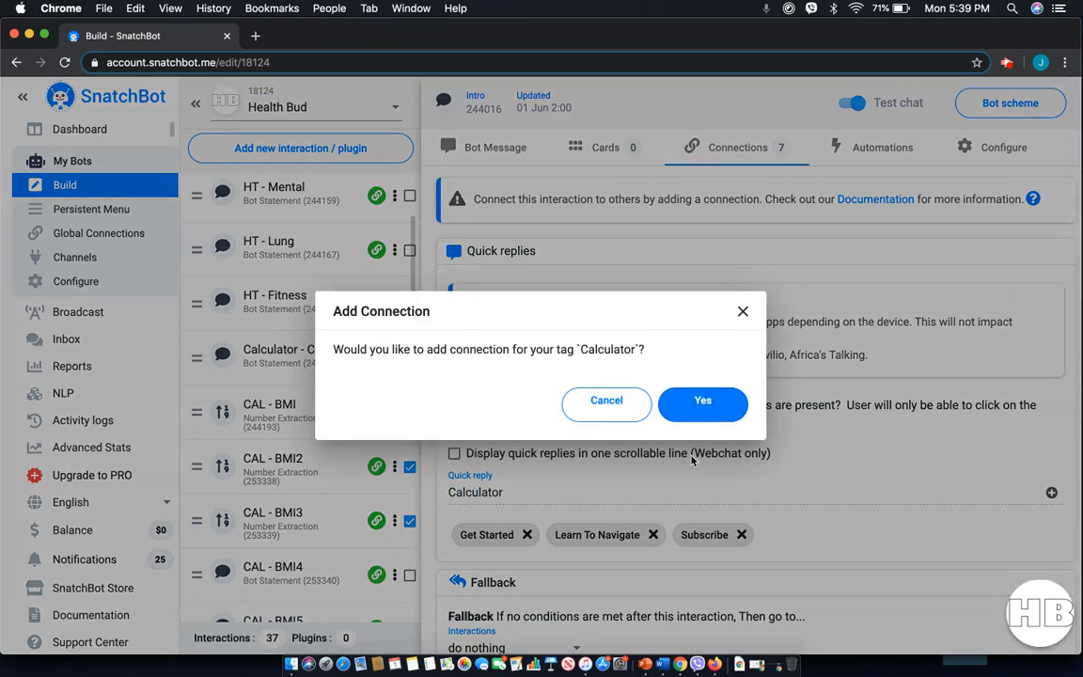
{"action": "left_click", "coordinate": [706, 408]}
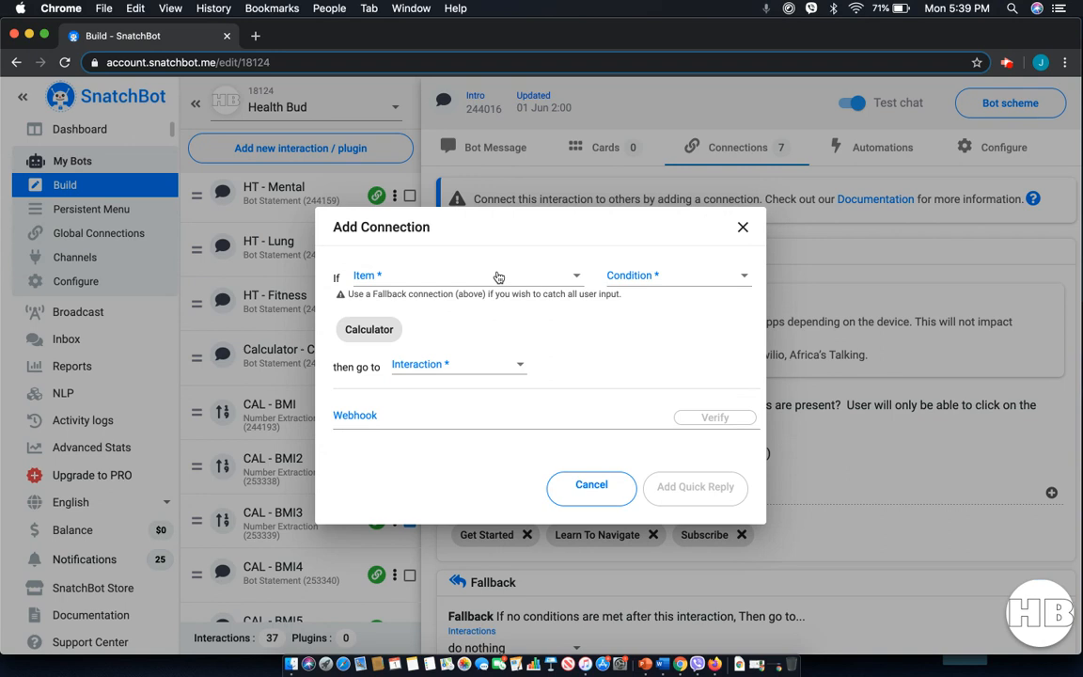
Add the Calculator quick reply with the condition "Response to this interaction" "contains (whole word)", leading to the Calculator - CAL interaction.
{"action": "left_click", "coordinate": [498, 277]}
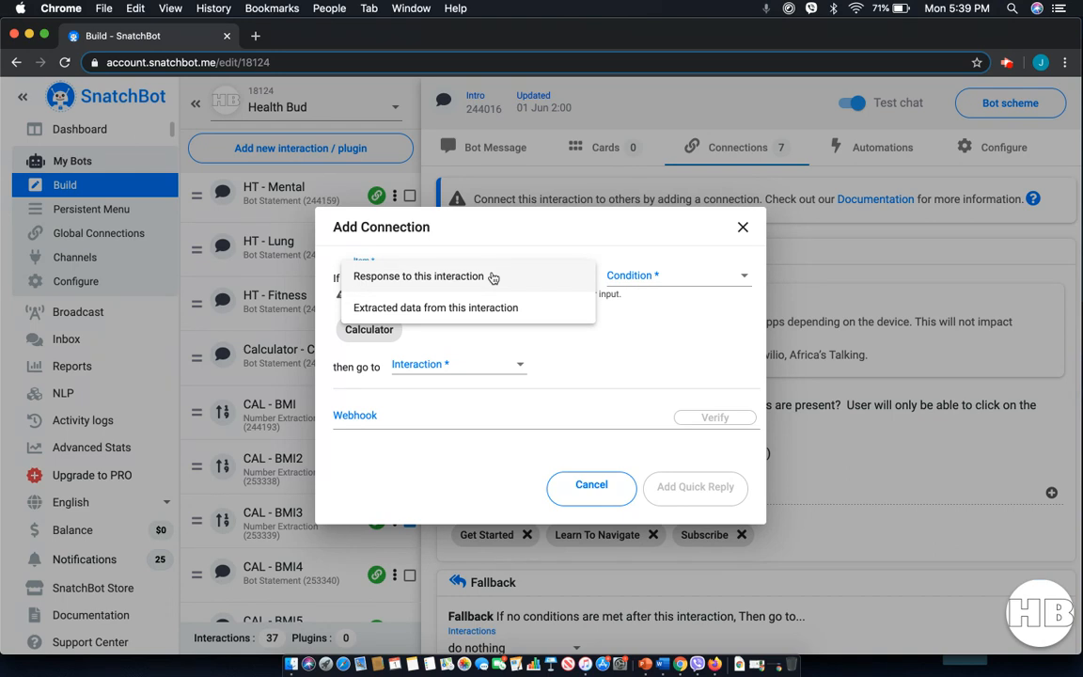
{"action": "left_click", "coordinate": [493, 278]}
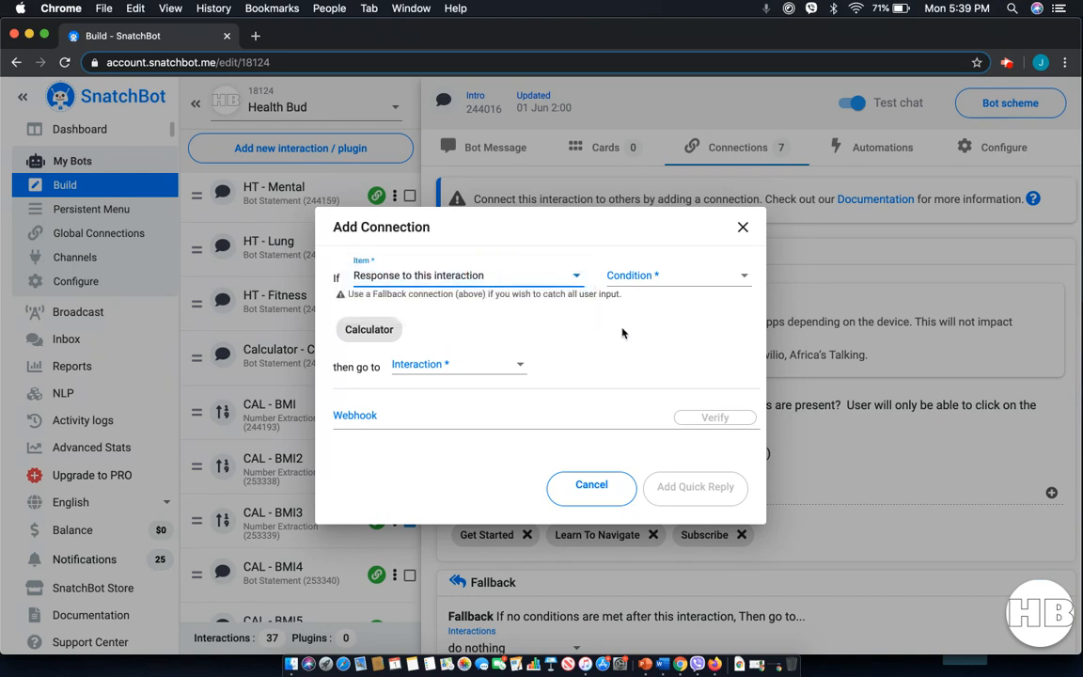
{"action": "left_click", "coordinate": [653, 275]}
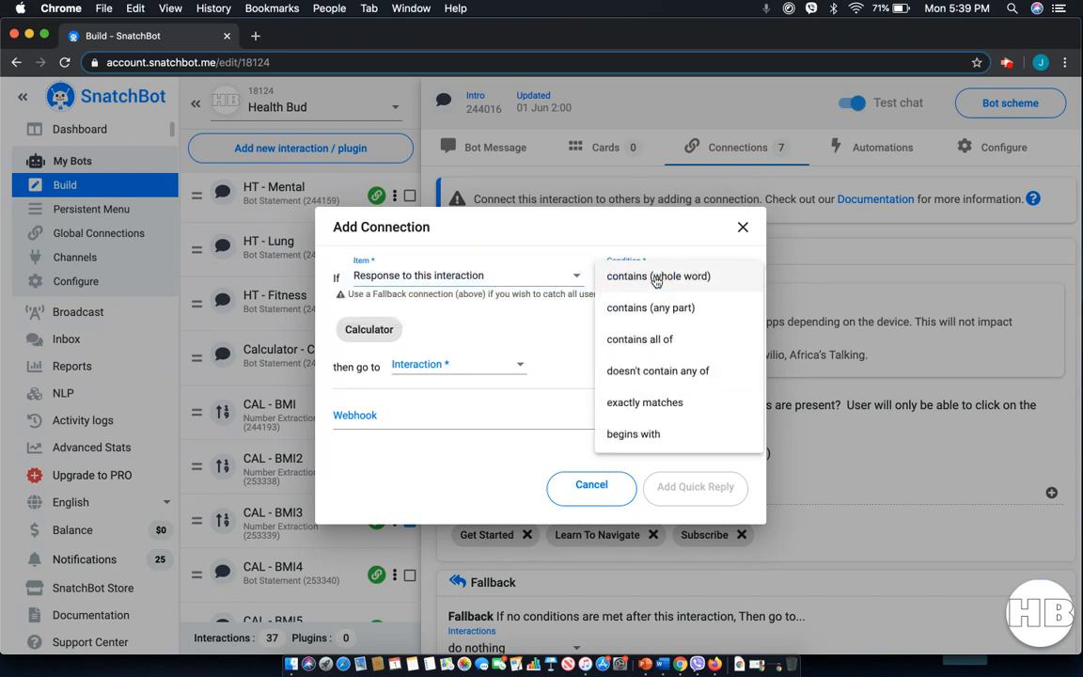
{"action": "left_click", "coordinate": [657, 276]}
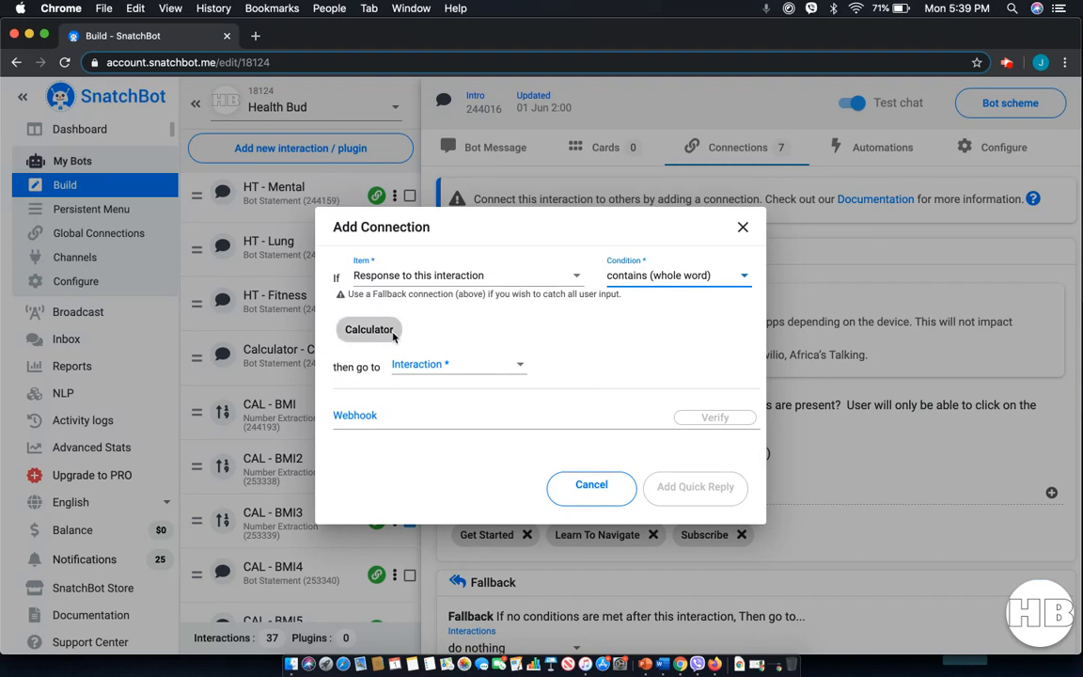
{"action": "left_click", "coordinate": [479, 371]}
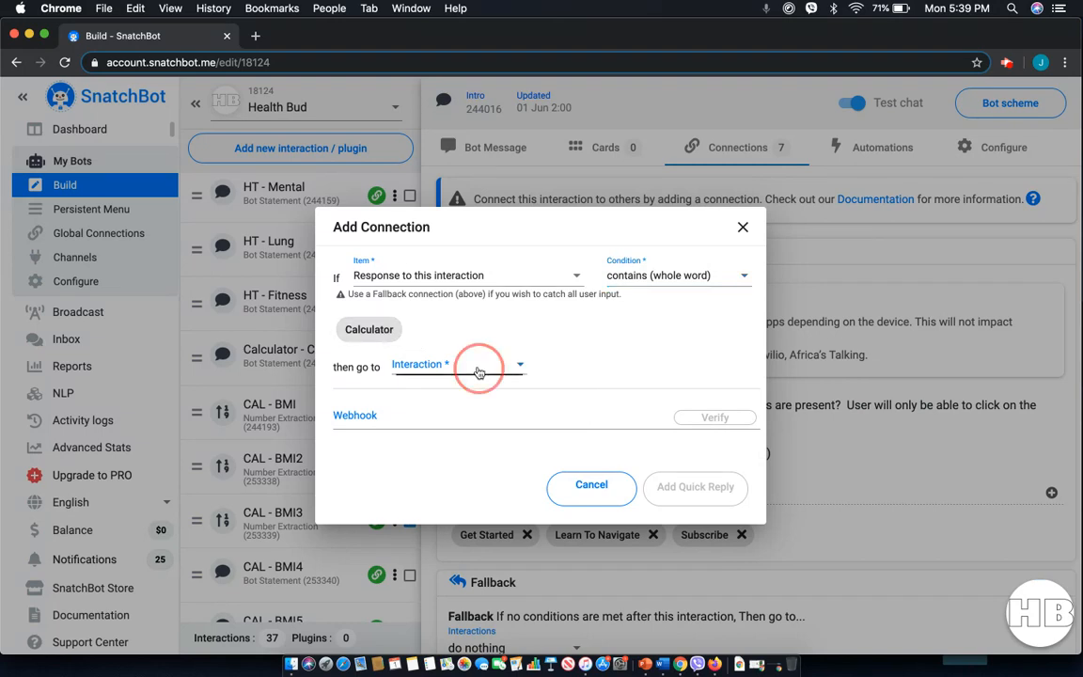
{"action": "left_click", "coordinate": [460, 524]}
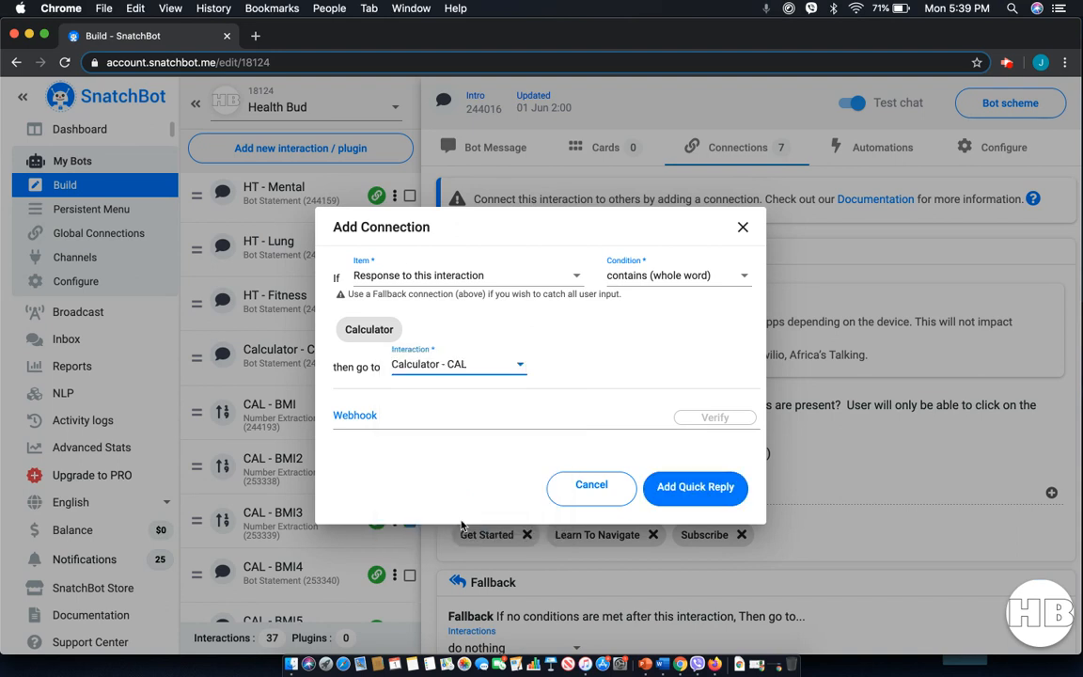
{"action": "left_click", "coordinate": [695, 487]}
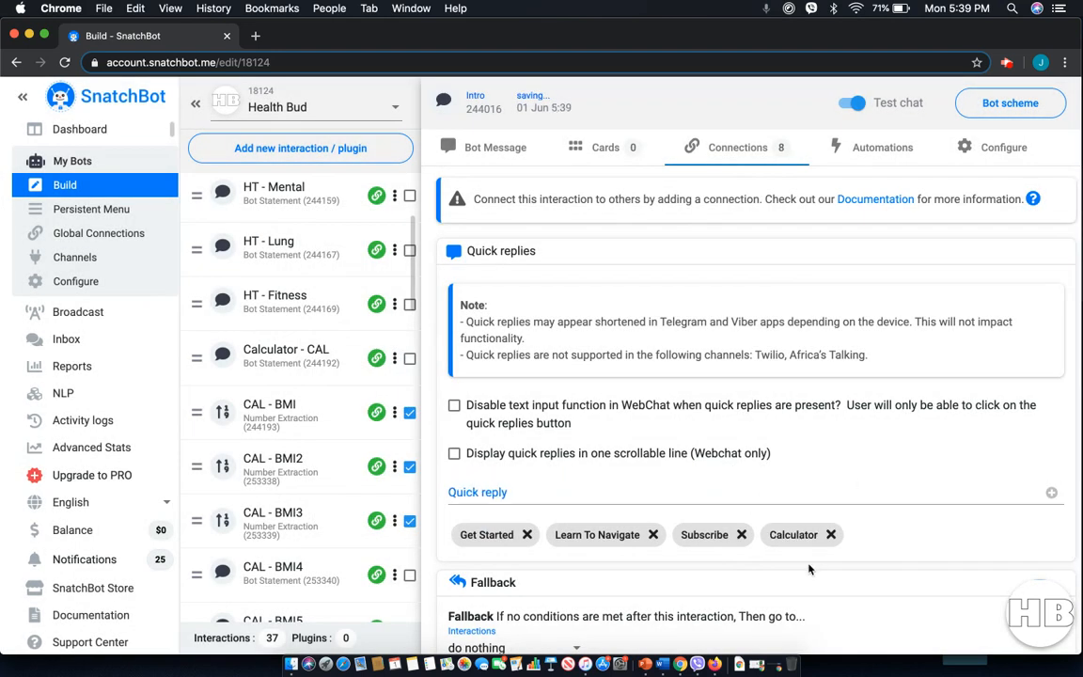
Set the fallback of the Intro interaction to go to Calculator - CAL.
{"action": "scroll", "coordinate": [794, 493], "scroll_direction": "down", "scroll_amount": 2}
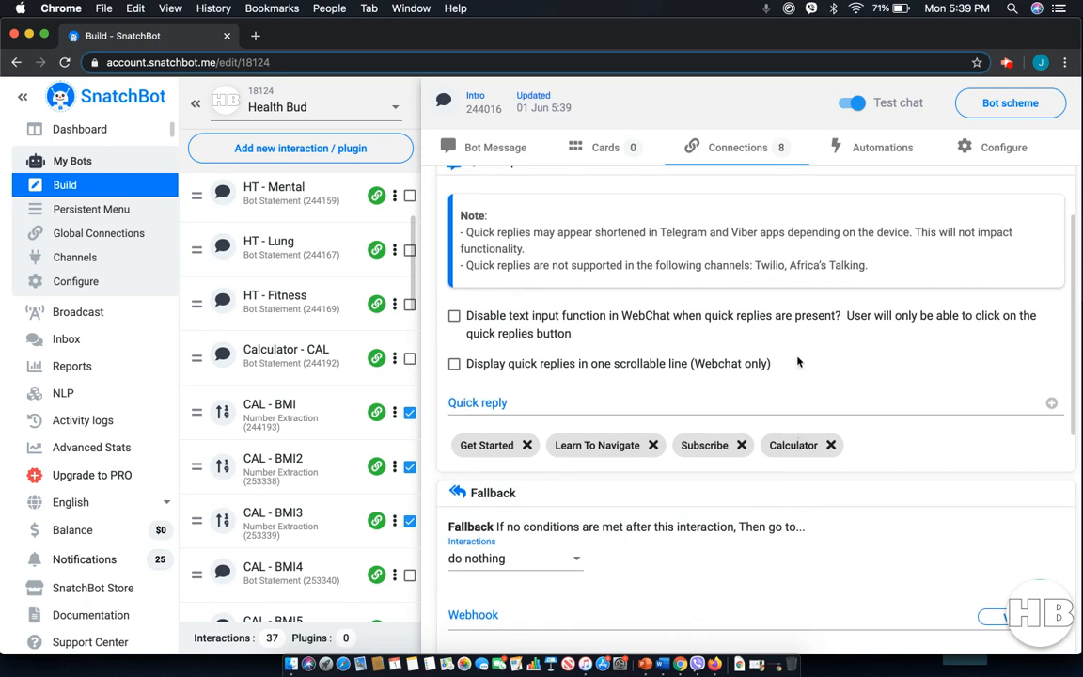
{"action": "scroll", "coordinate": [551, 527], "scroll_direction": "down", "scroll_amount": 5}
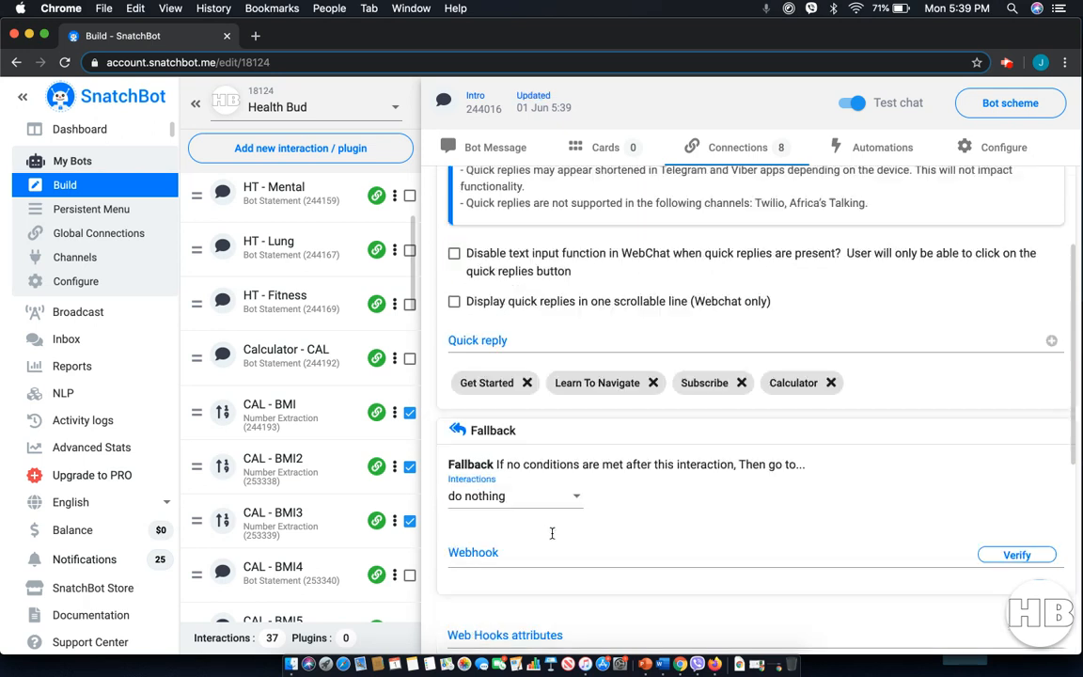
{"action": "left_click", "coordinate": [560, 357]}
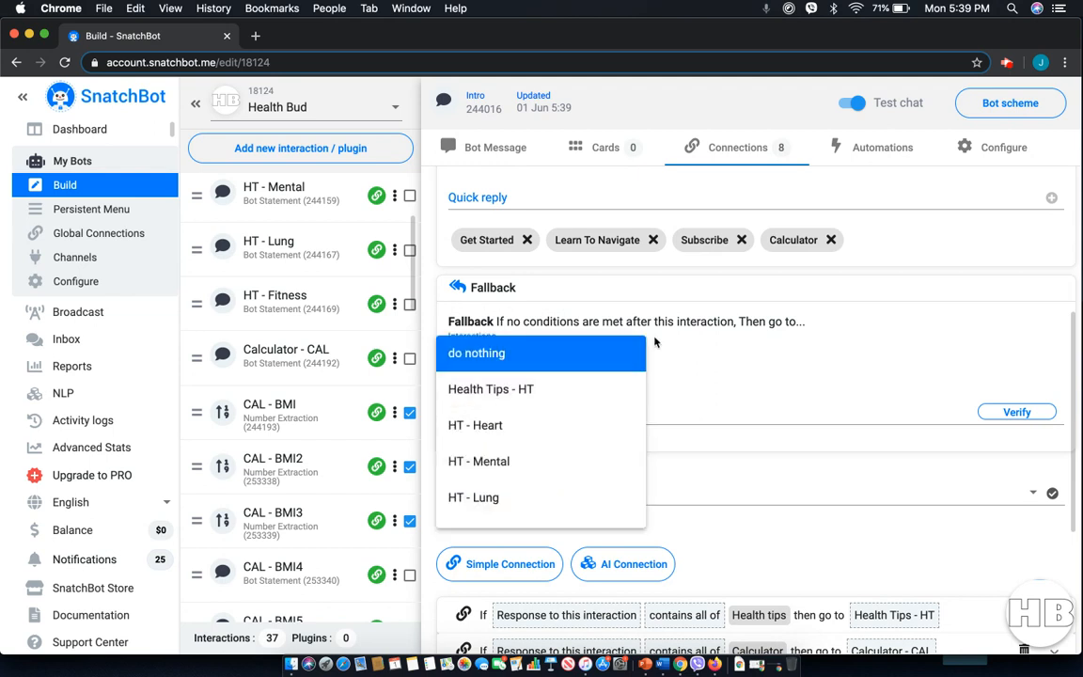
{"action": "scroll", "coordinate": [541, 423], "scroll_direction": "down", "scroll_amount": 1}
{"action": "scroll", "coordinate": [542, 425], "scroll_direction": "down", "scroll_amount": 1}
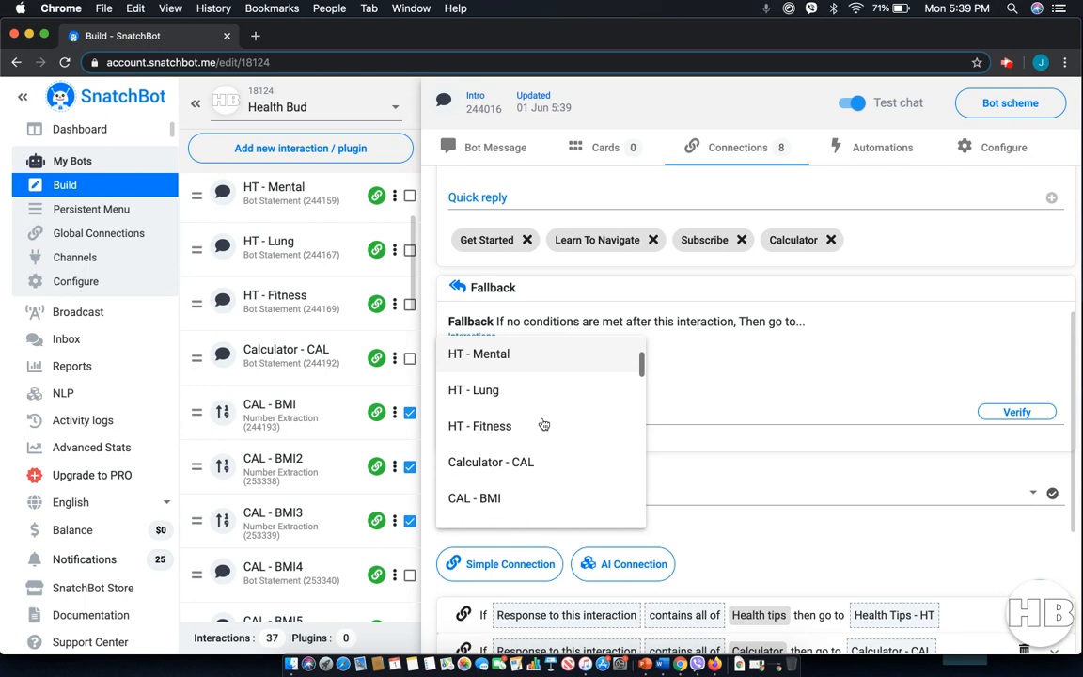
{"action": "scroll", "coordinate": [541, 425], "scroll_direction": "down", "scroll_amount": 1}
{"action": "left_click", "coordinate": [530, 428]}
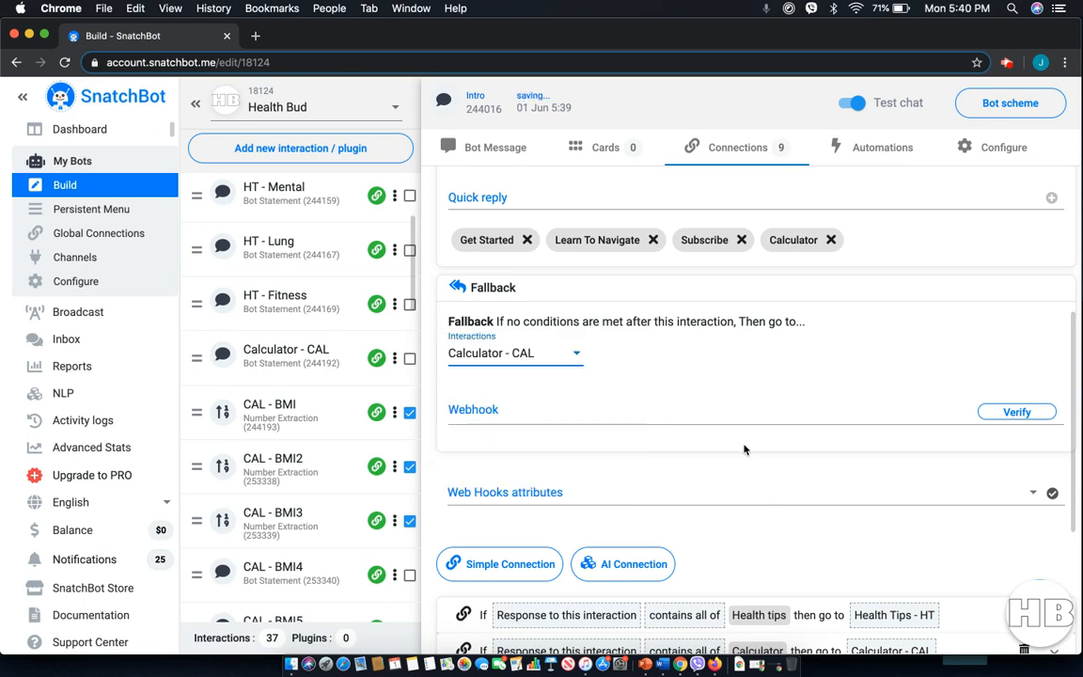
Look through the attributes offered for the interaction's webhooks without selecting one.
{"action": "scroll", "coordinate": [742, 449], "scroll_direction": "down", "scroll_amount": 3}
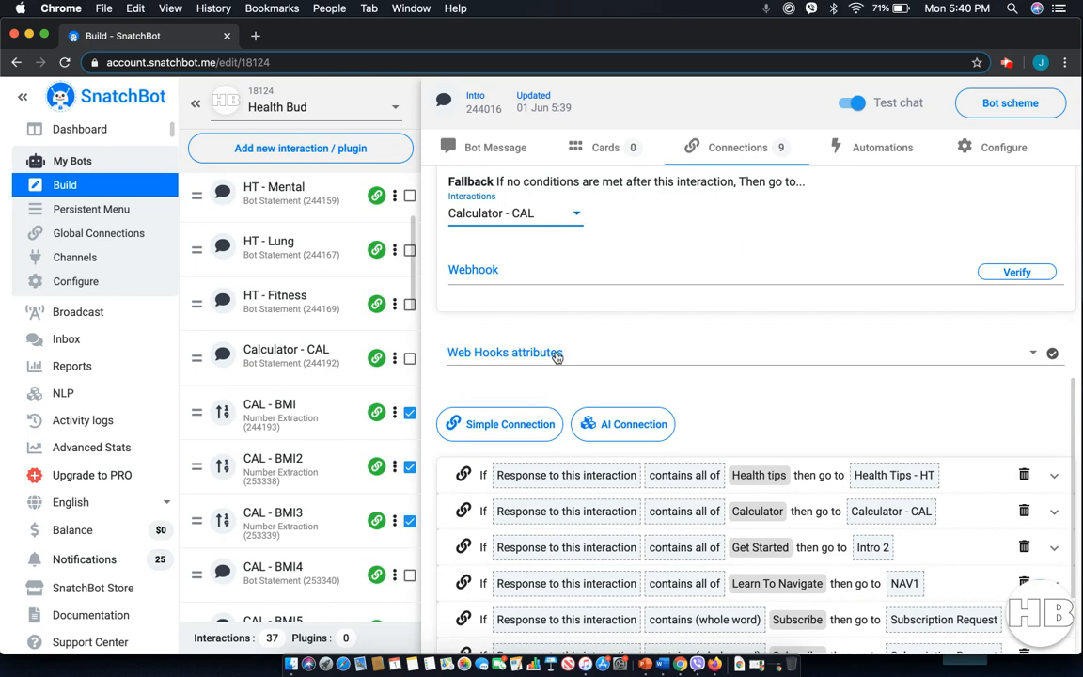
{"action": "left_click", "coordinate": [555, 355]}
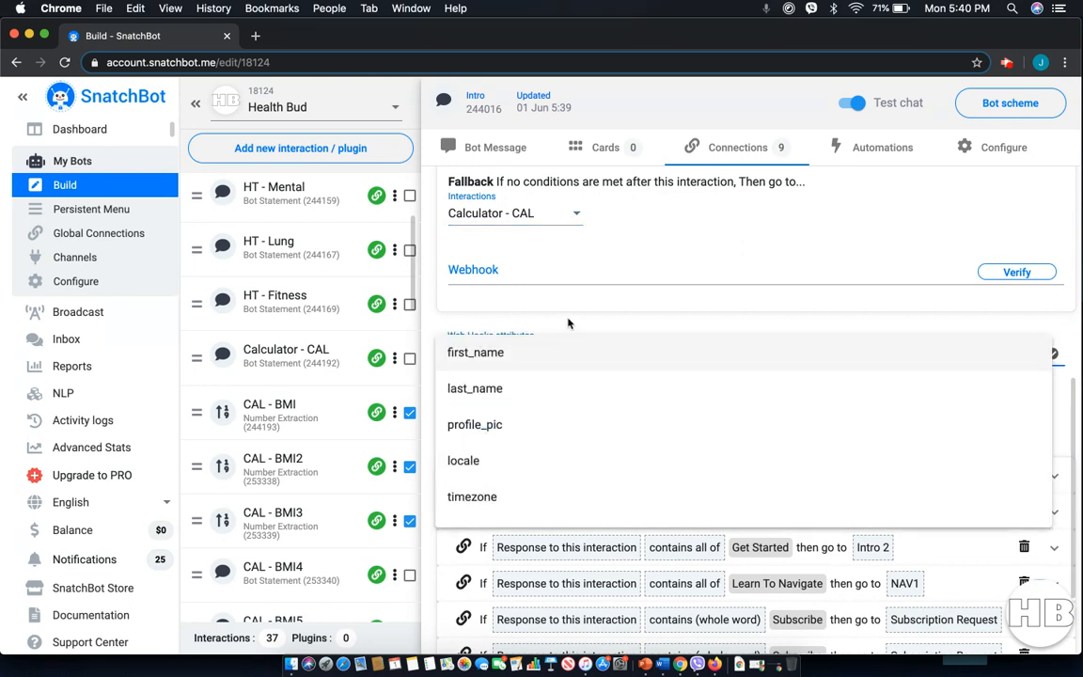
{"action": "left_click", "coordinate": [569, 318]}
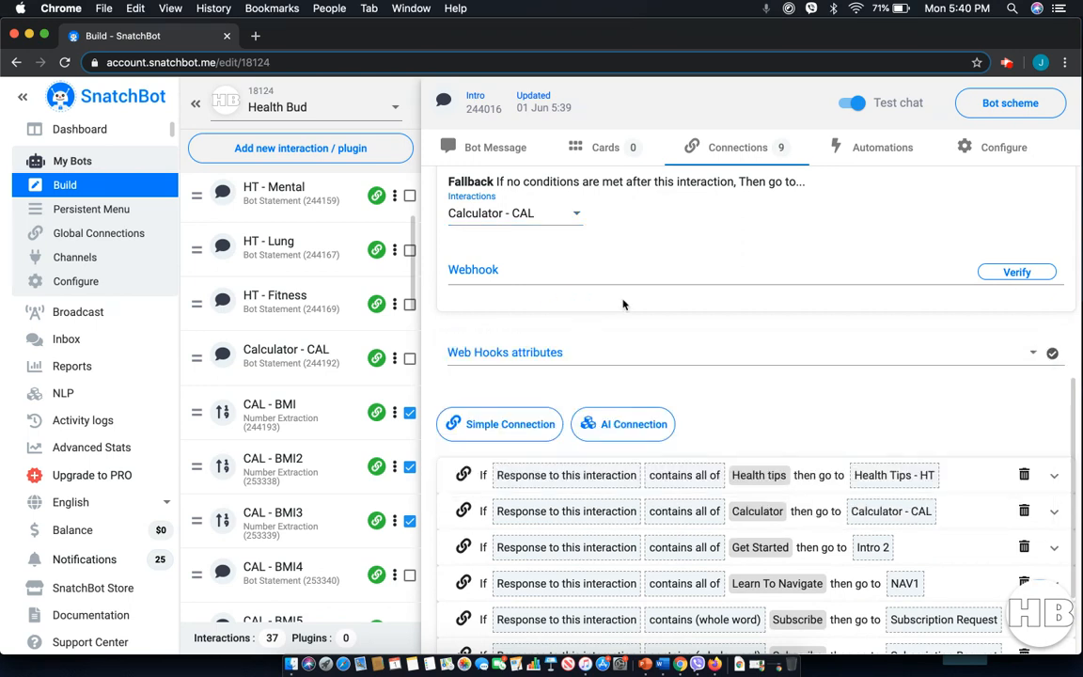
{"action": "scroll", "coordinate": [623, 303], "scroll_direction": "up", "scroll_amount": 2}
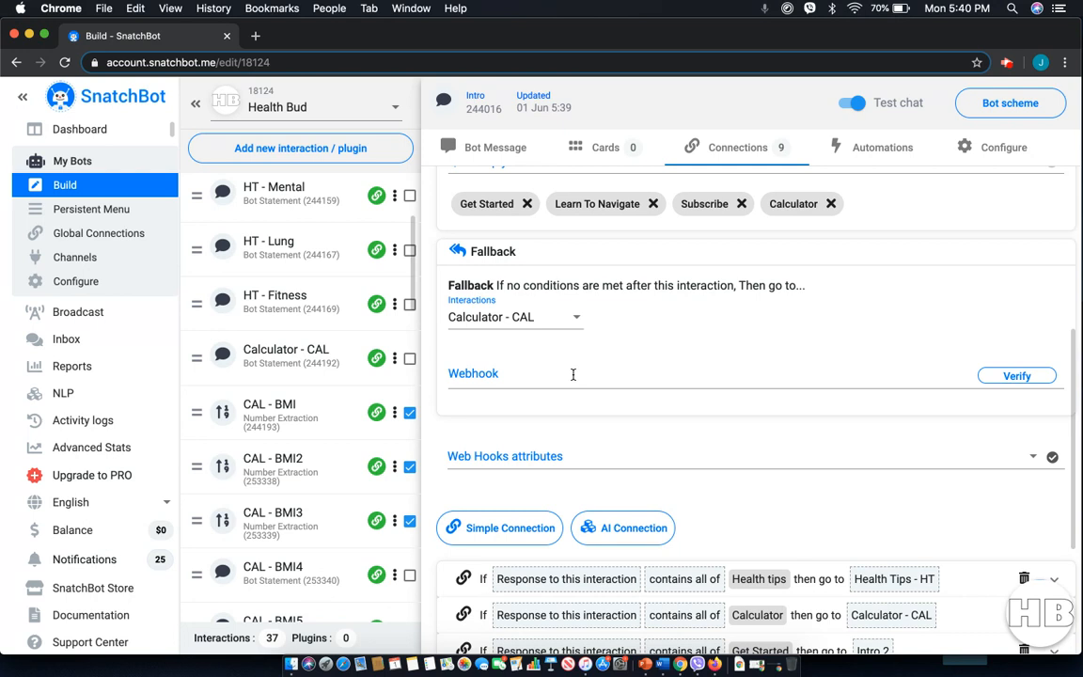
Add a simple connection to the Intro interaction with item "Response to this interaction" and condition "contains (whole word)".
{"action": "scroll", "coordinate": [564, 367], "scroll_direction": "down", "scroll_amount": 3}
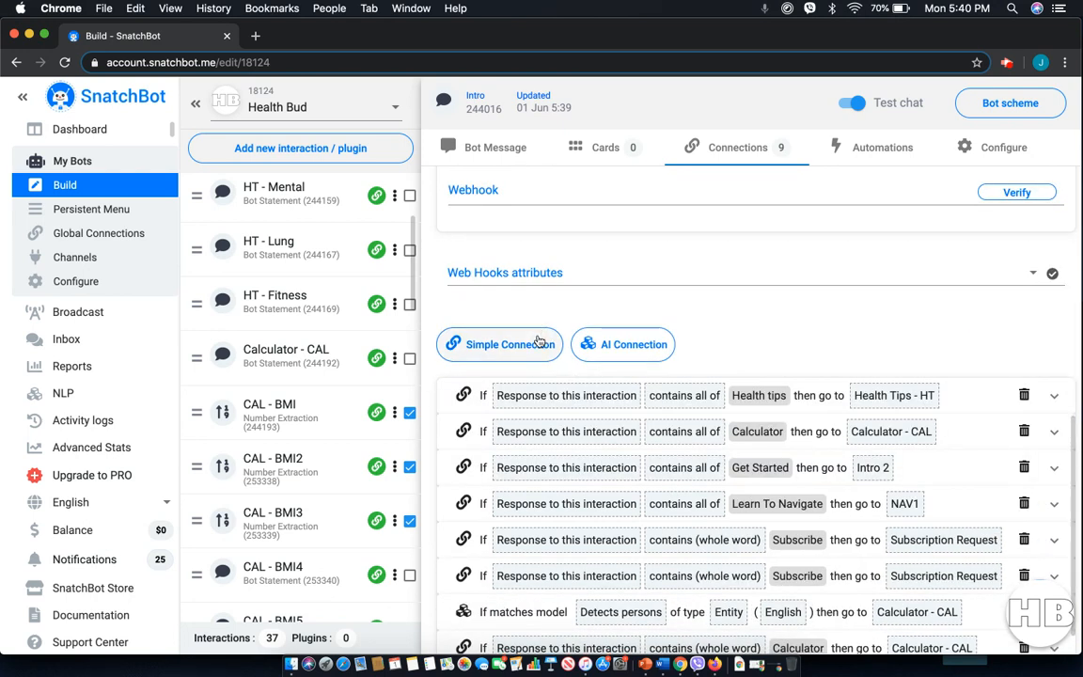
{"action": "left_click", "coordinate": [539, 342]}
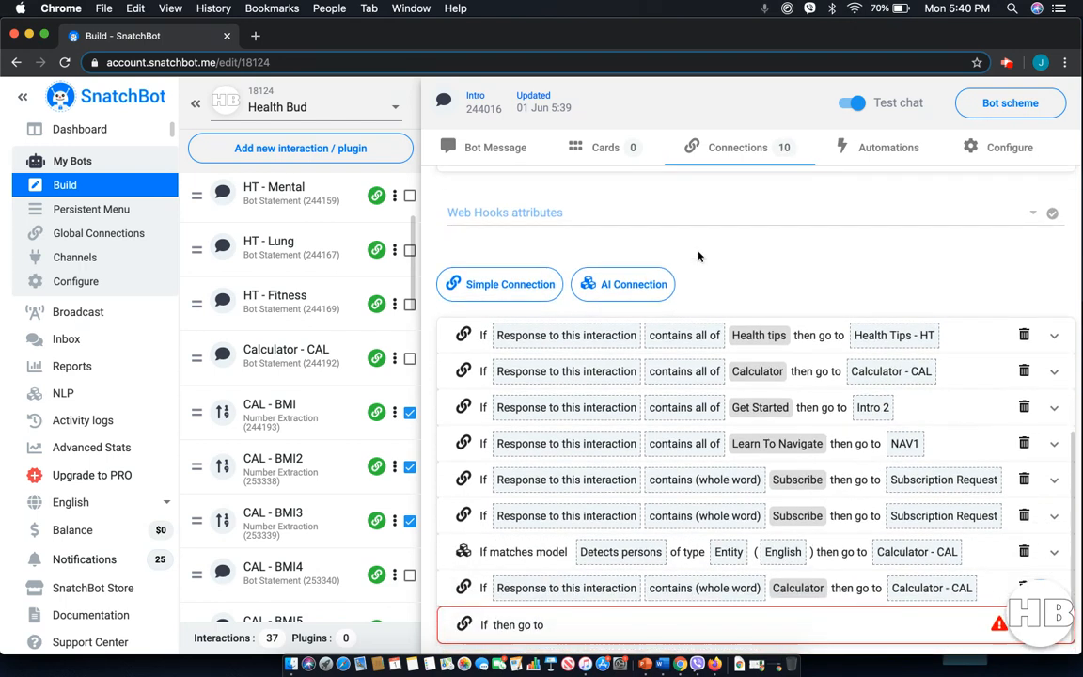
{"action": "left_click", "coordinate": [757, 622]}
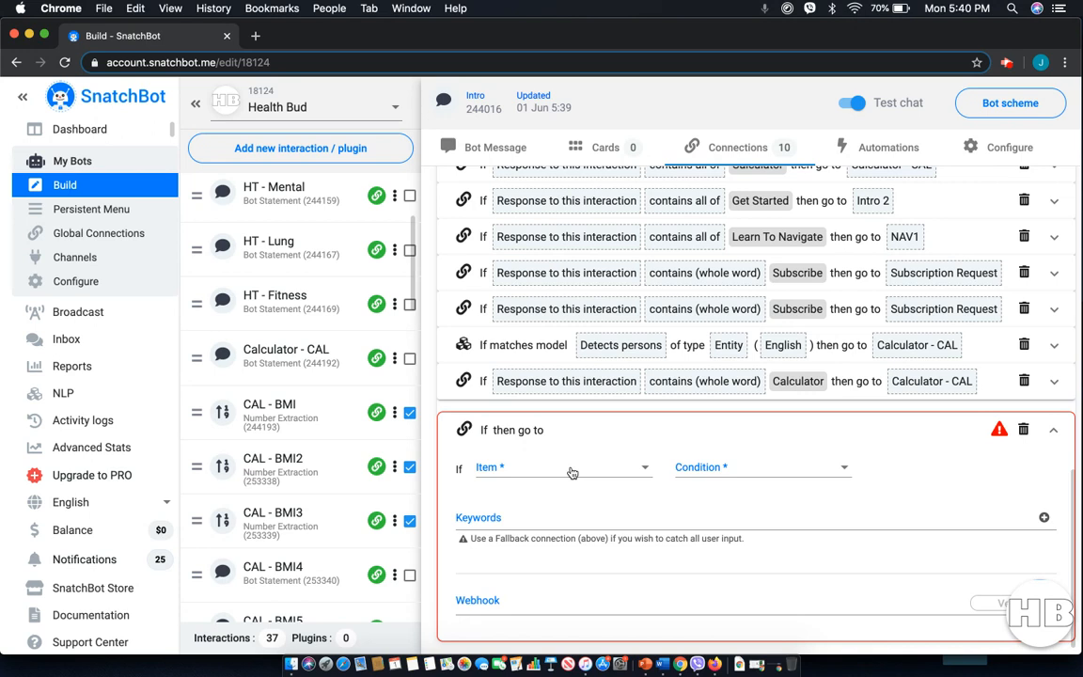
{"action": "left_click", "coordinate": [572, 472]}
{"action": "left_click", "coordinate": [572, 468]}
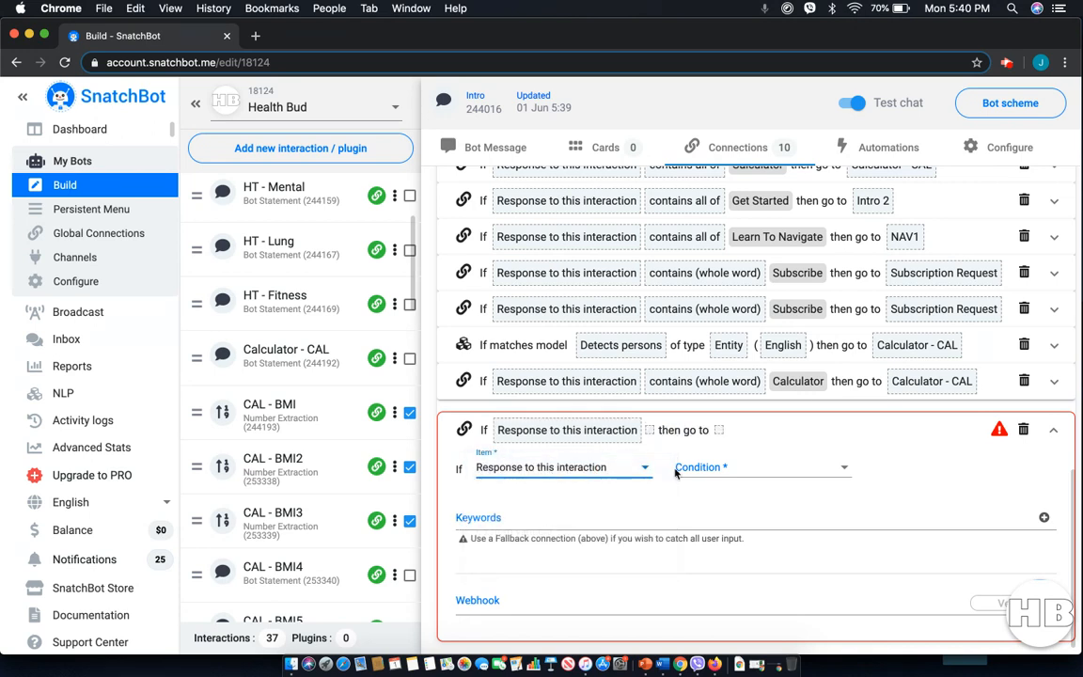
{"action": "left_click", "coordinate": [712, 468]}
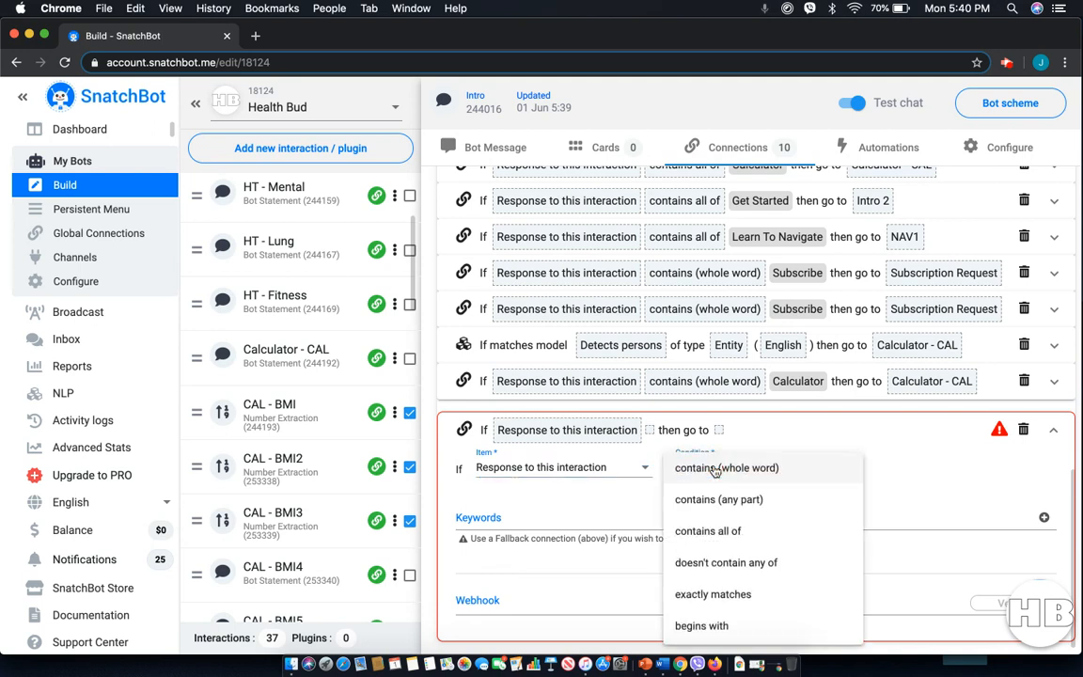
{"action": "left_click", "coordinate": [721, 468]}
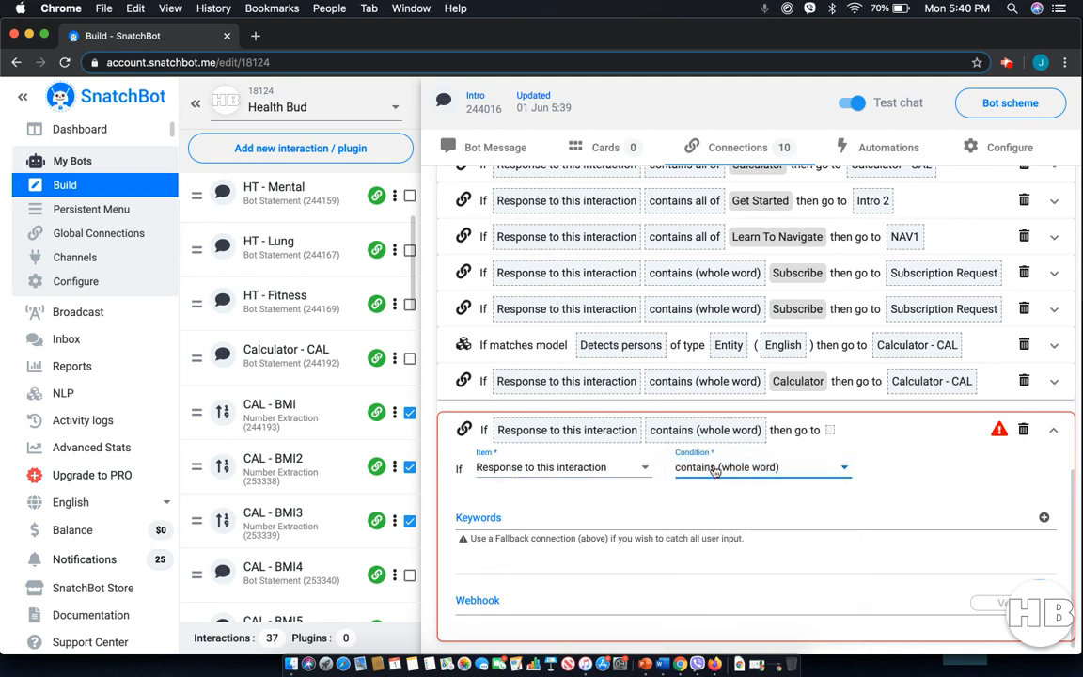
Add "Cardio" as a keyword of the new simple connection.
{"action": "left_click", "coordinate": [505, 517]}
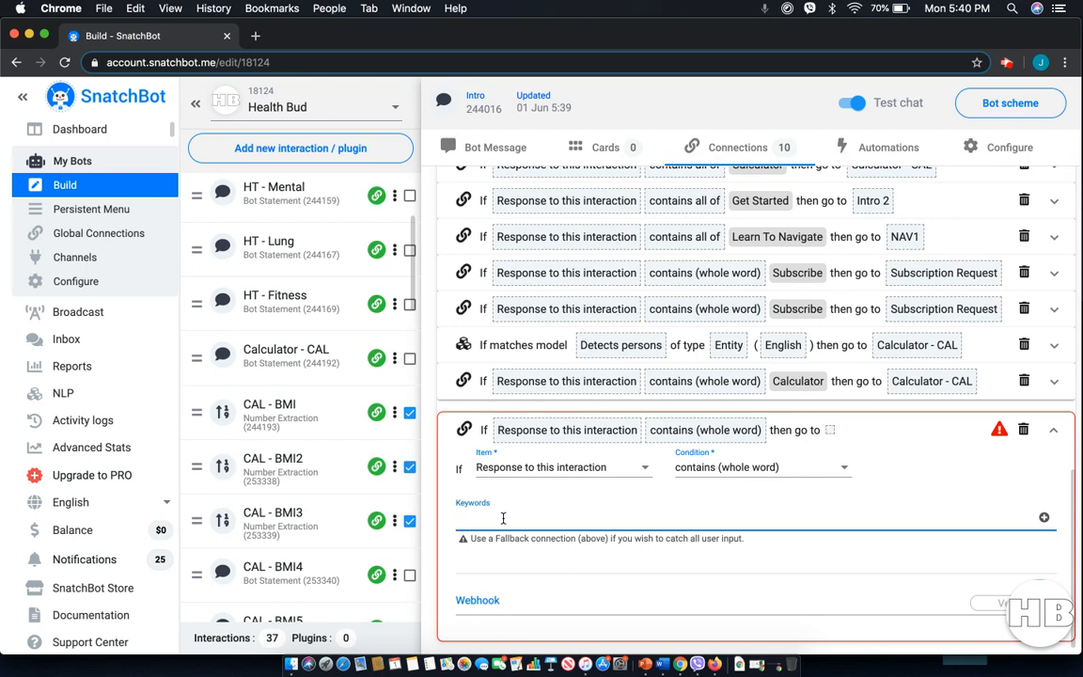
{"action": "scroll", "coordinate": [254, 372], "scroll_direction": "down", "scroll_amount": 5}
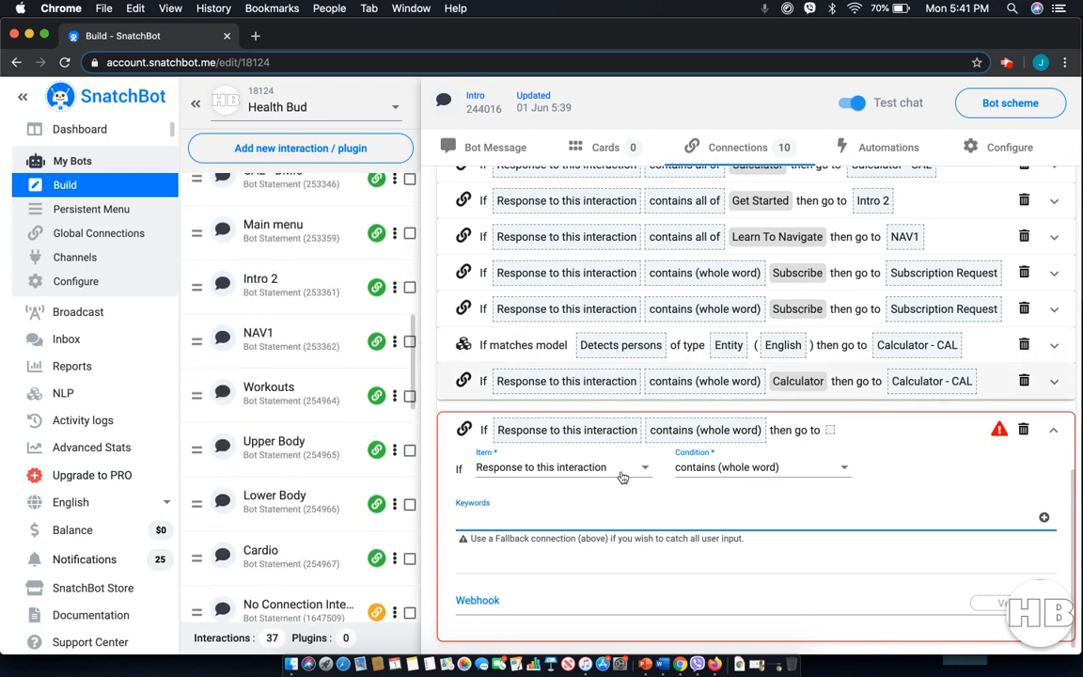
{"action": "type", "text": "Cardio"}
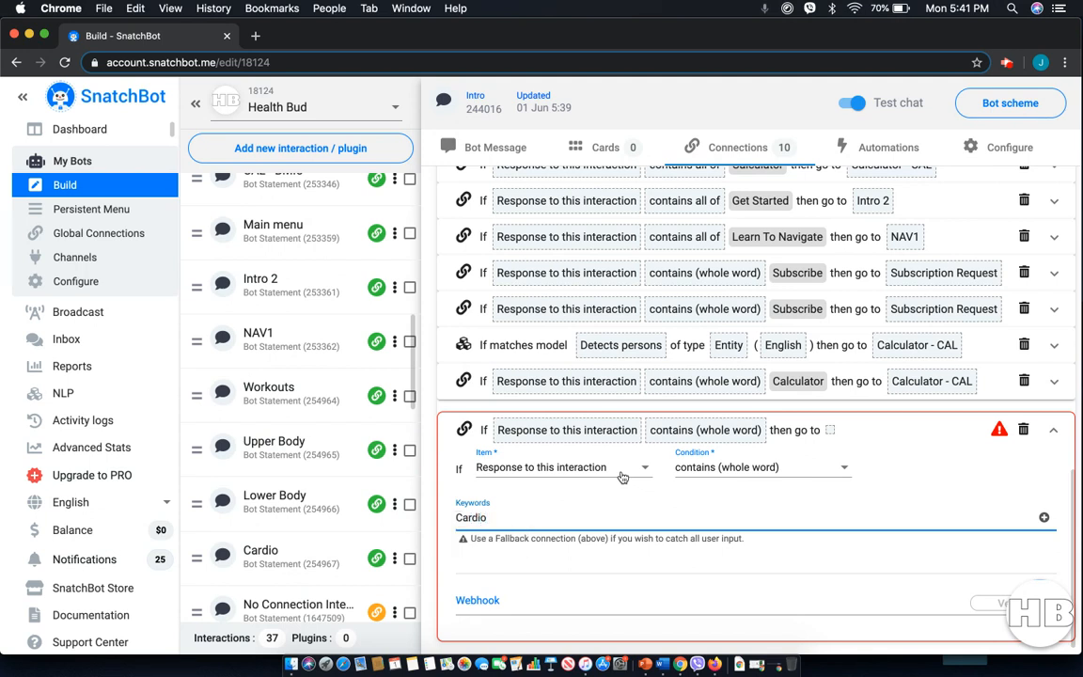
{"action": "key", "text": "Return"}
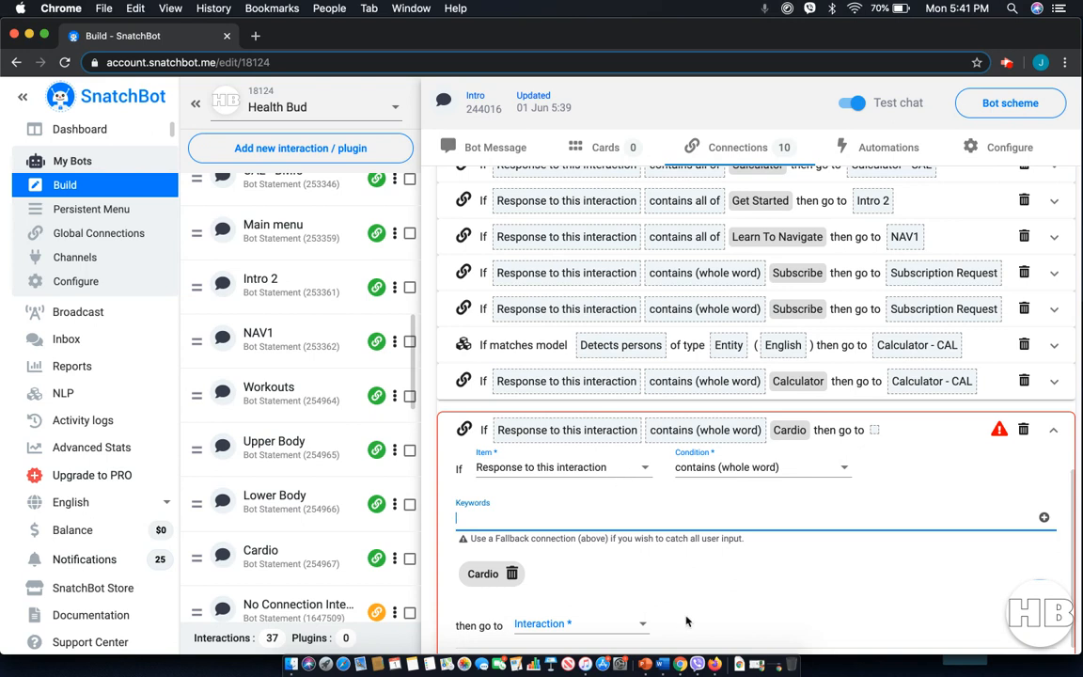
Set the Cardio keyword connection to go to the Cardio interaction.
{"action": "left_click", "coordinate": [555, 625]}
{"action": "scroll", "coordinate": [564, 473], "scroll_direction": "down", "scroll_amount": 5}
{"action": "scroll", "coordinate": [560, 543], "scroll_direction": "down", "scroll_amount": 2}
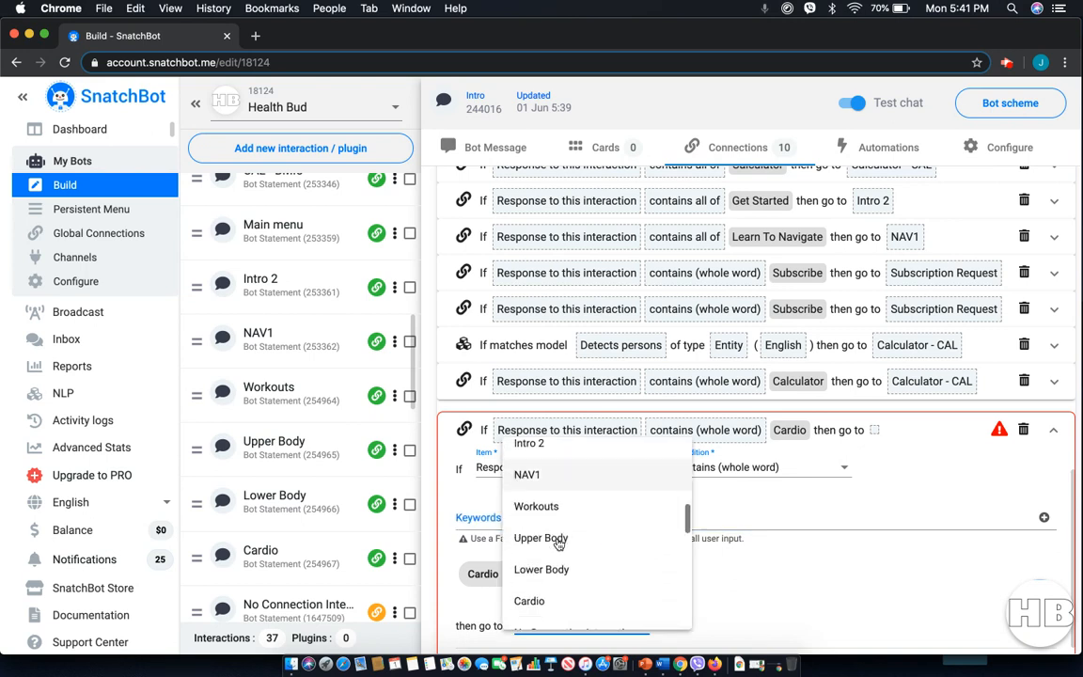
{"action": "scroll", "coordinate": [560, 542], "scroll_direction": "down", "scroll_amount": 2}
{"action": "left_click", "coordinate": [530, 528]}
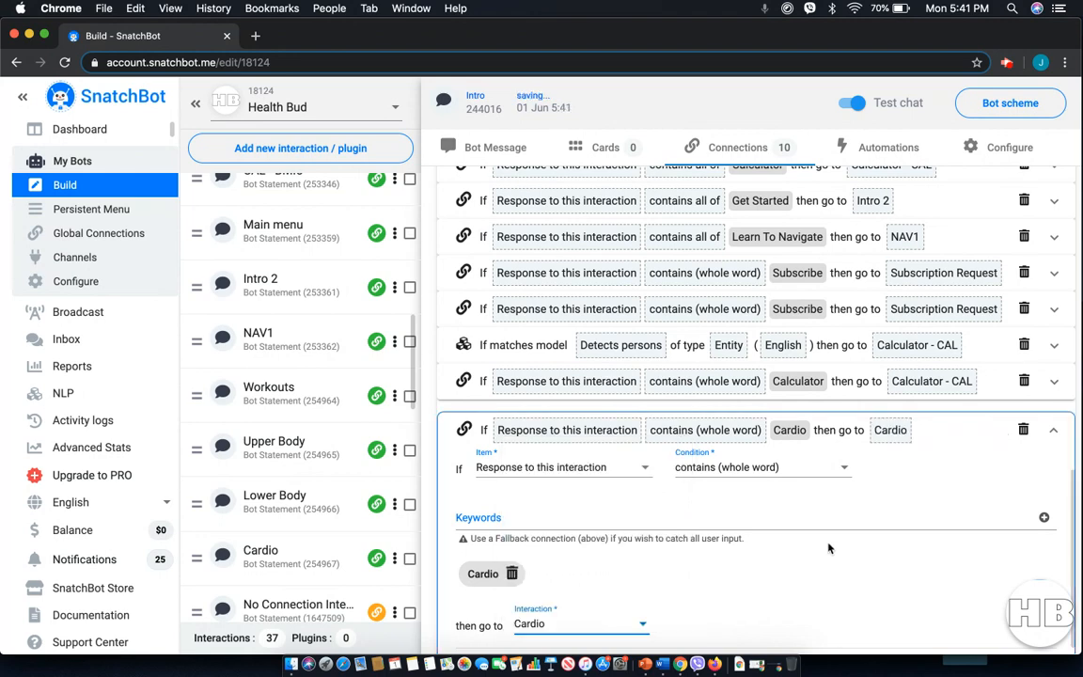
Add an AI connection to the Intro interaction and expand its settings.
{"action": "scroll", "coordinate": [829, 548], "scroll_direction": "down", "scroll_amount": 2}
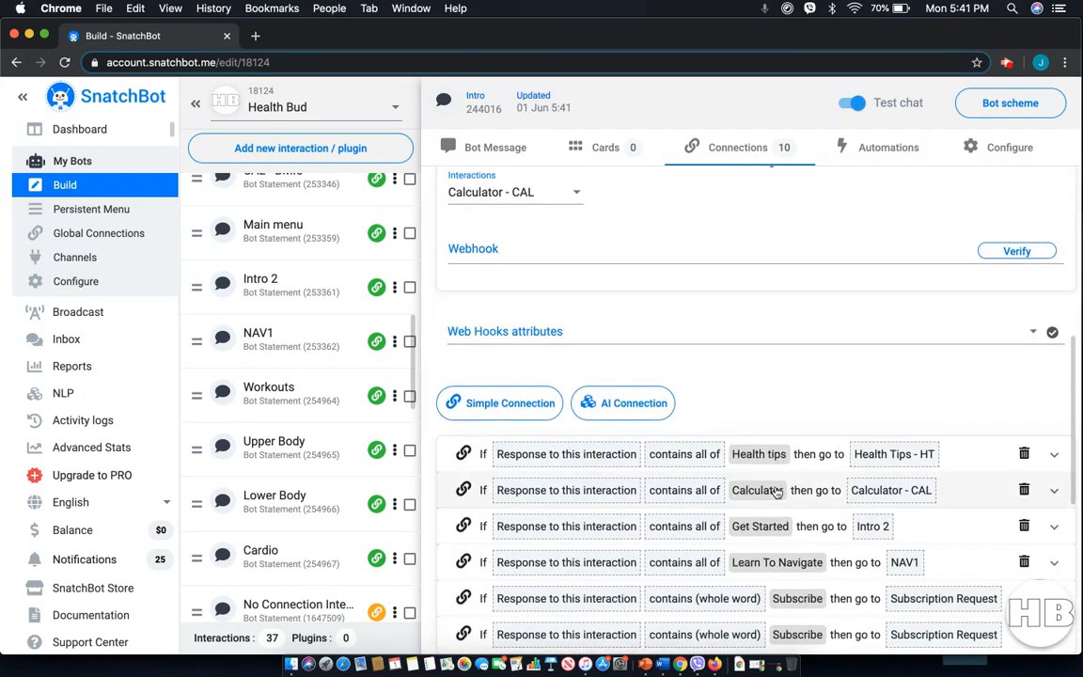
{"action": "left_click", "coordinate": [607, 404]}
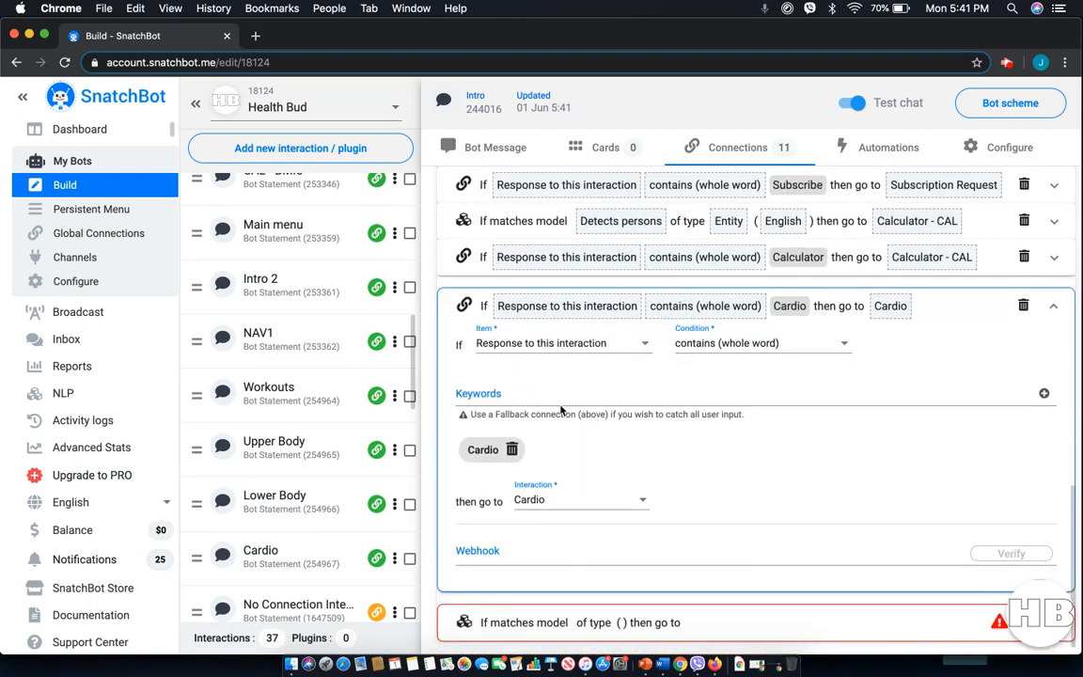
{"action": "left_click", "coordinate": [633, 626]}
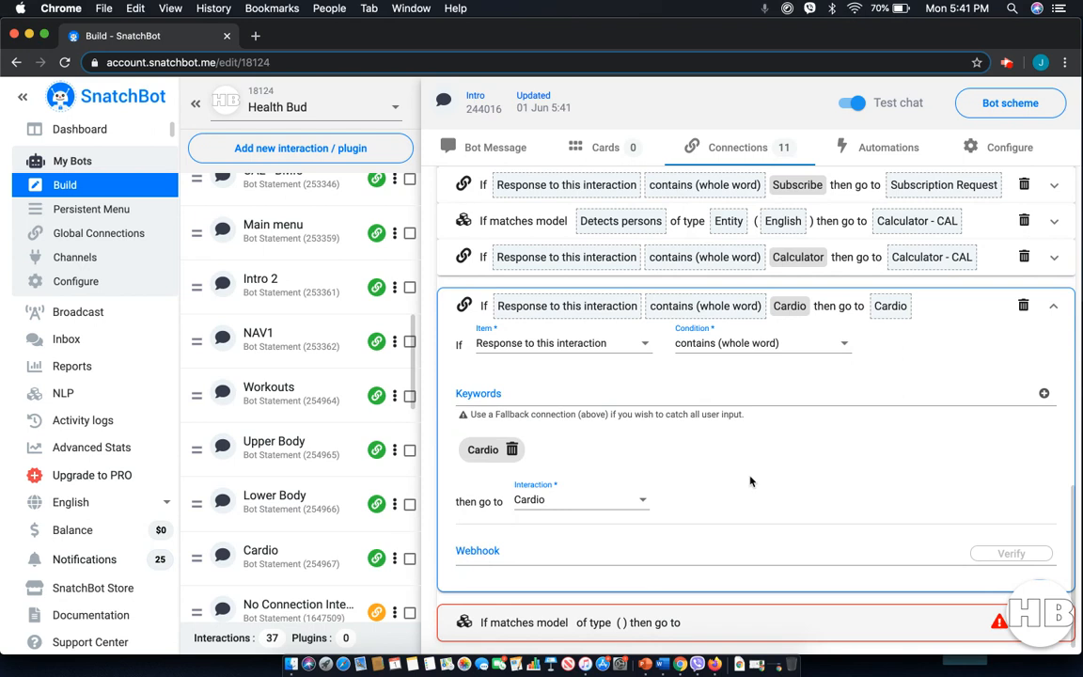
{"action": "scroll", "coordinate": [591, 384], "scroll_direction": "down", "scroll_amount": 1}
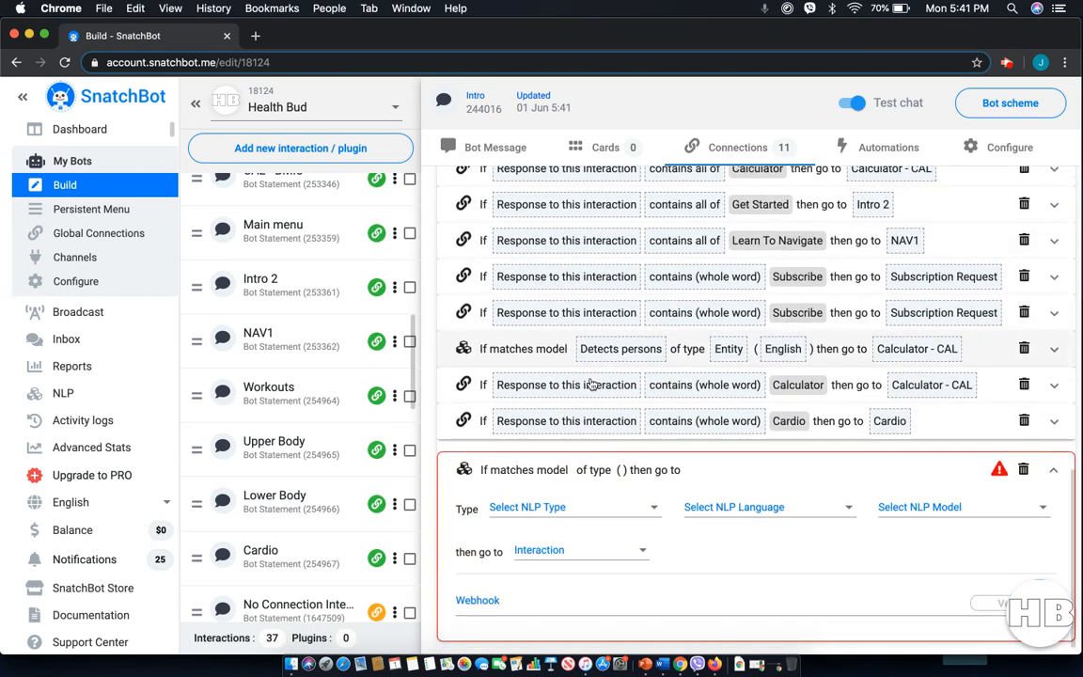
Configure the new AI connection with NLP type Entity, language English and model "Positive words", going to Calculator - CAL.
{"action": "left_click", "coordinate": [630, 503]}
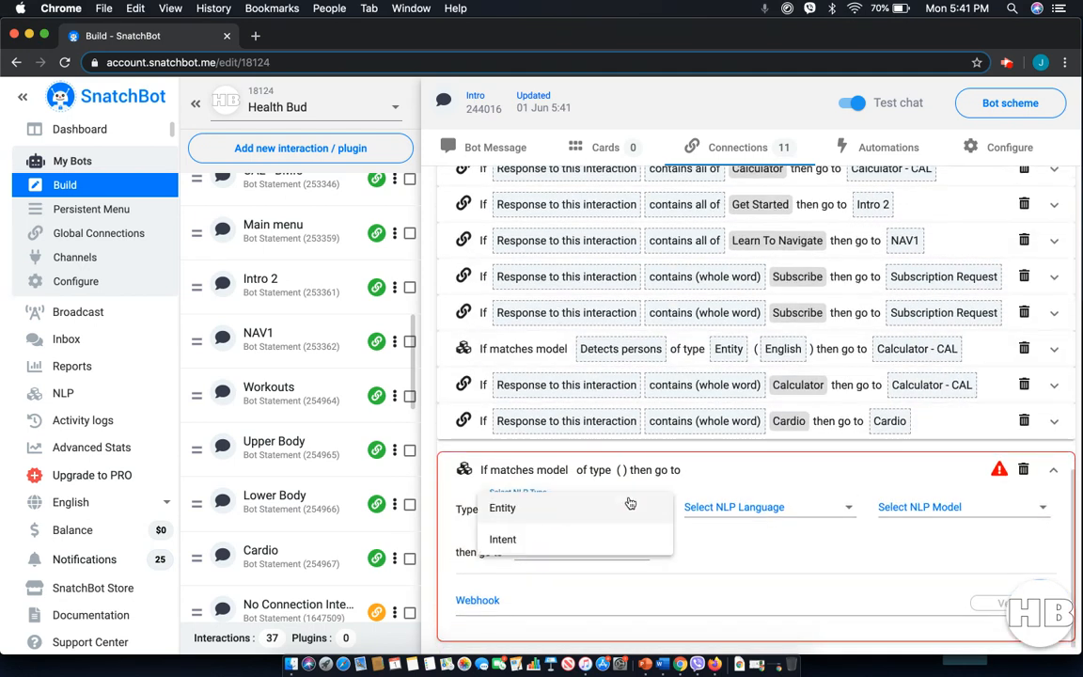
{"action": "left_click", "coordinate": [601, 510]}
{"action": "left_click", "coordinate": [769, 508]}
{"action": "left_click", "coordinate": [767, 508]}
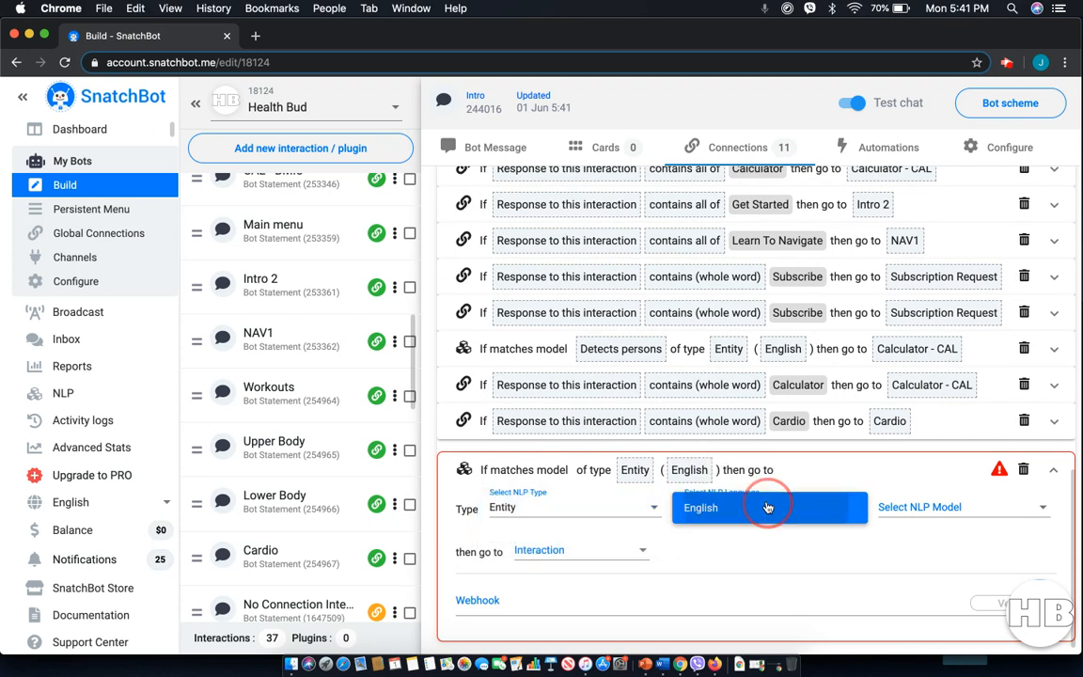
{"action": "left_click", "coordinate": [908, 504]}
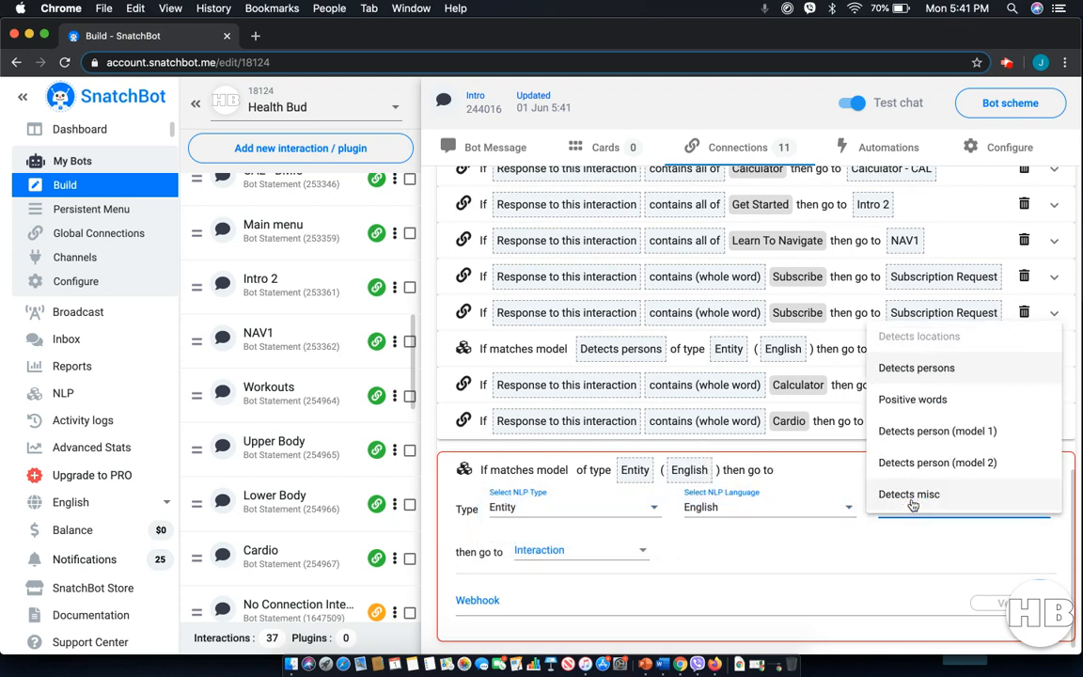
{"action": "left_click", "coordinate": [913, 399]}
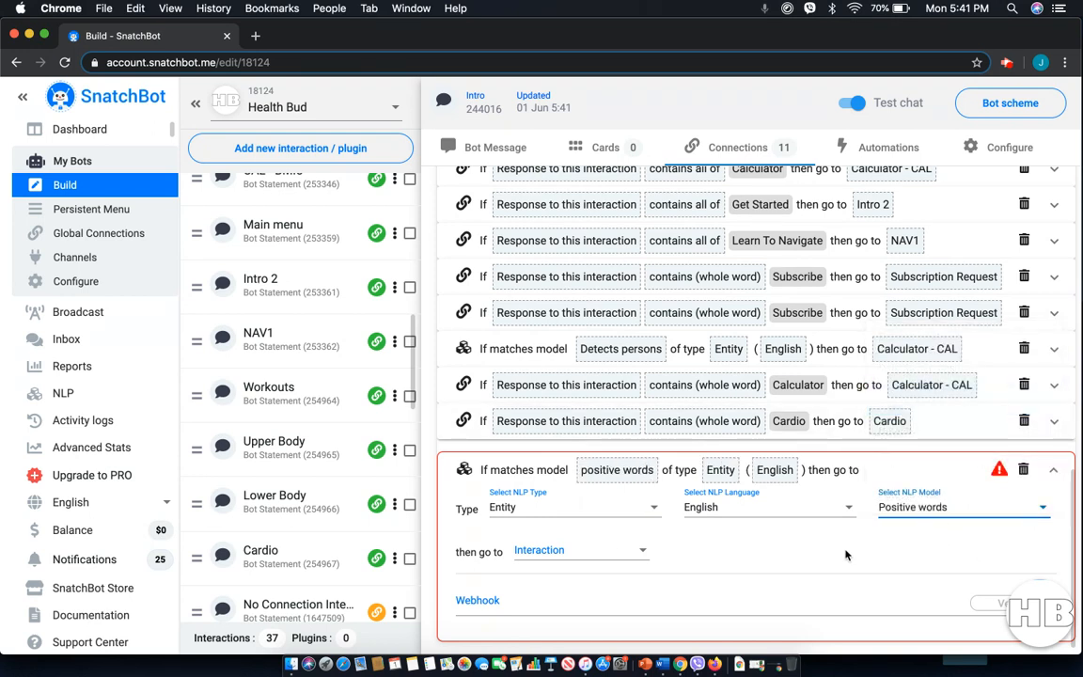
{"action": "left_click", "coordinate": [569, 560]}
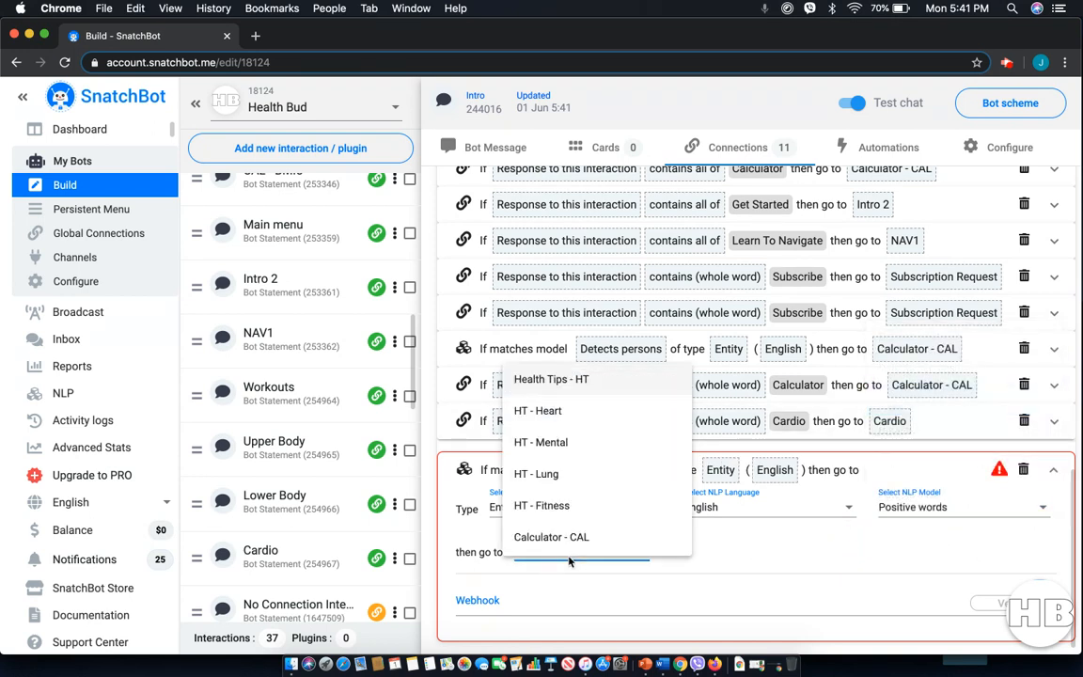
{"action": "left_click", "coordinate": [568, 541]}
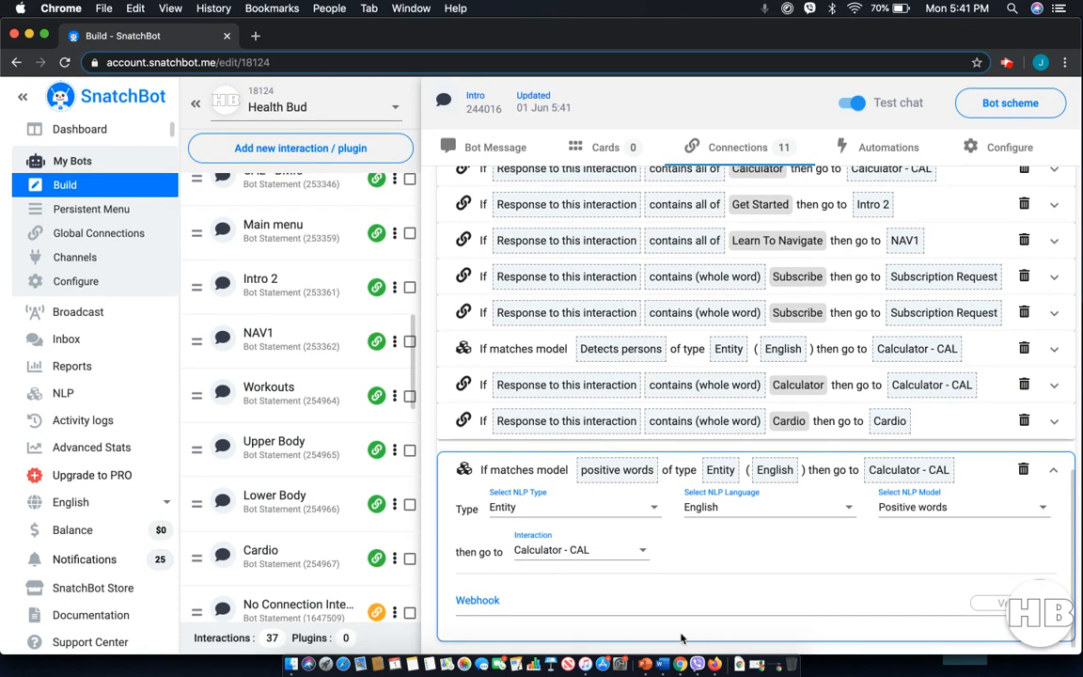
{"action": "scroll", "coordinate": [720, 550], "scroll_direction": "up", "scroll_amount": 2}
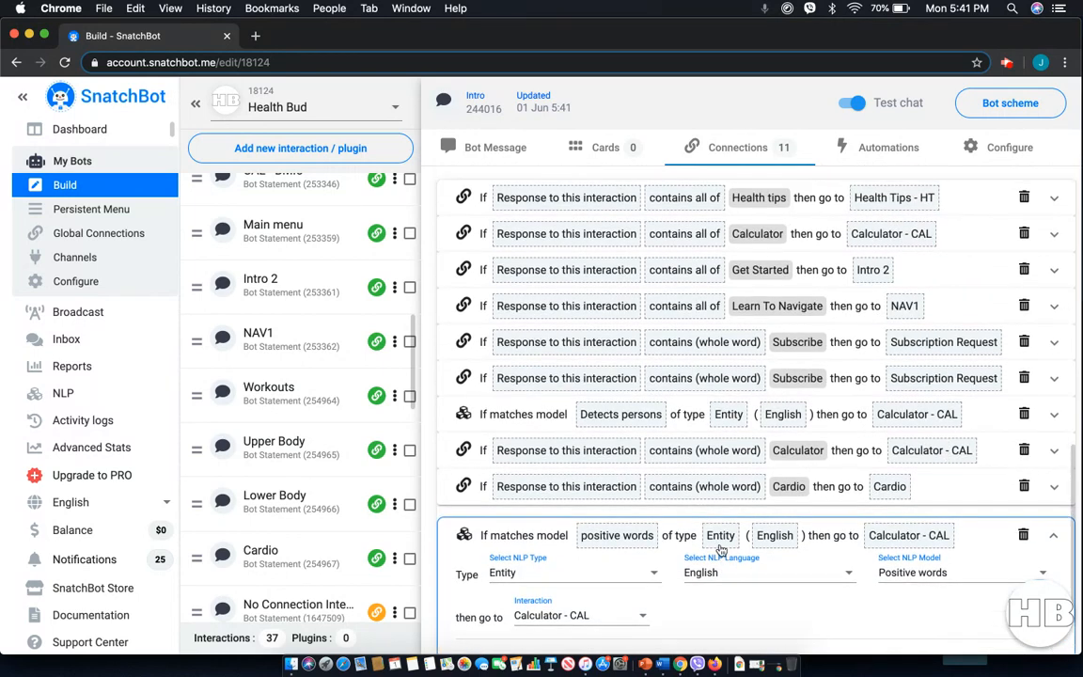
{"action": "scroll", "coordinate": [641, 273], "scroll_direction": "up", "scroll_amount": 10}
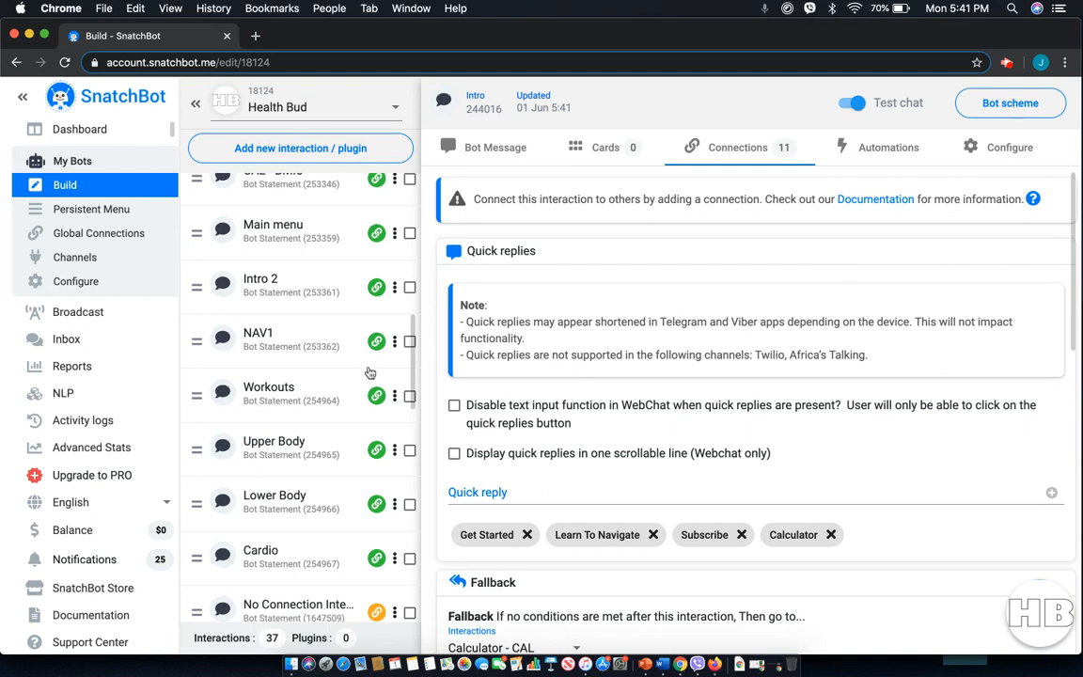
{"action": "scroll", "coordinate": [370, 373], "scroll_direction": "up", "scroll_amount": 5}
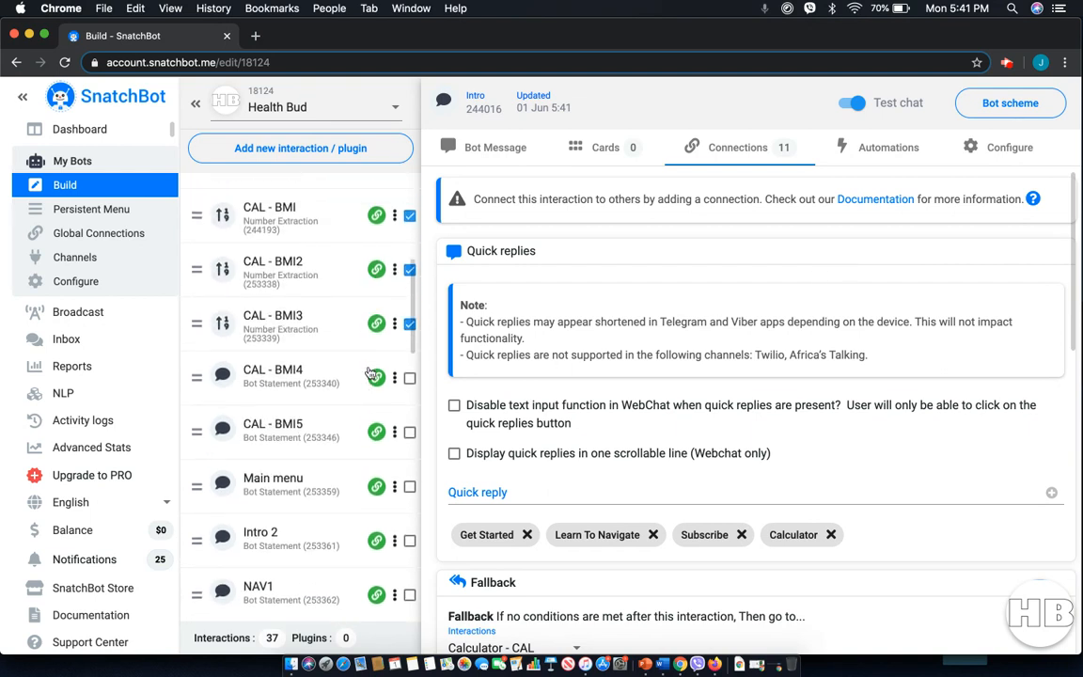
{"action": "scroll", "coordinate": [371, 373], "scroll_direction": "up", "scroll_amount": 6}
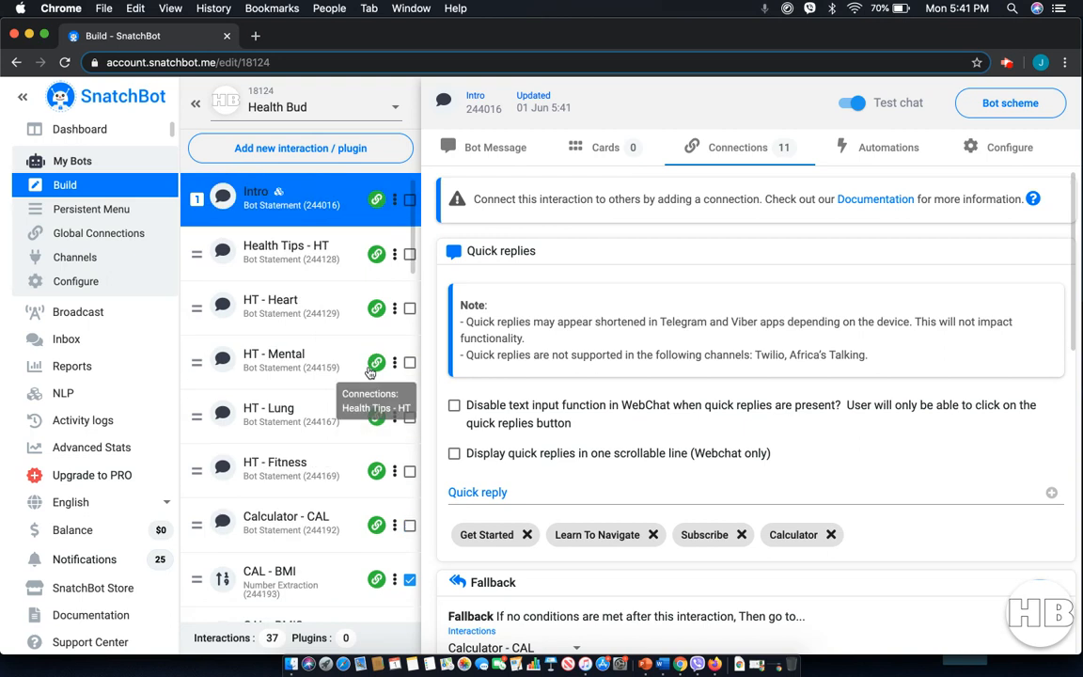
{"action": "scroll", "coordinate": [371, 374], "scroll_direction": "down", "scroll_amount": 4}
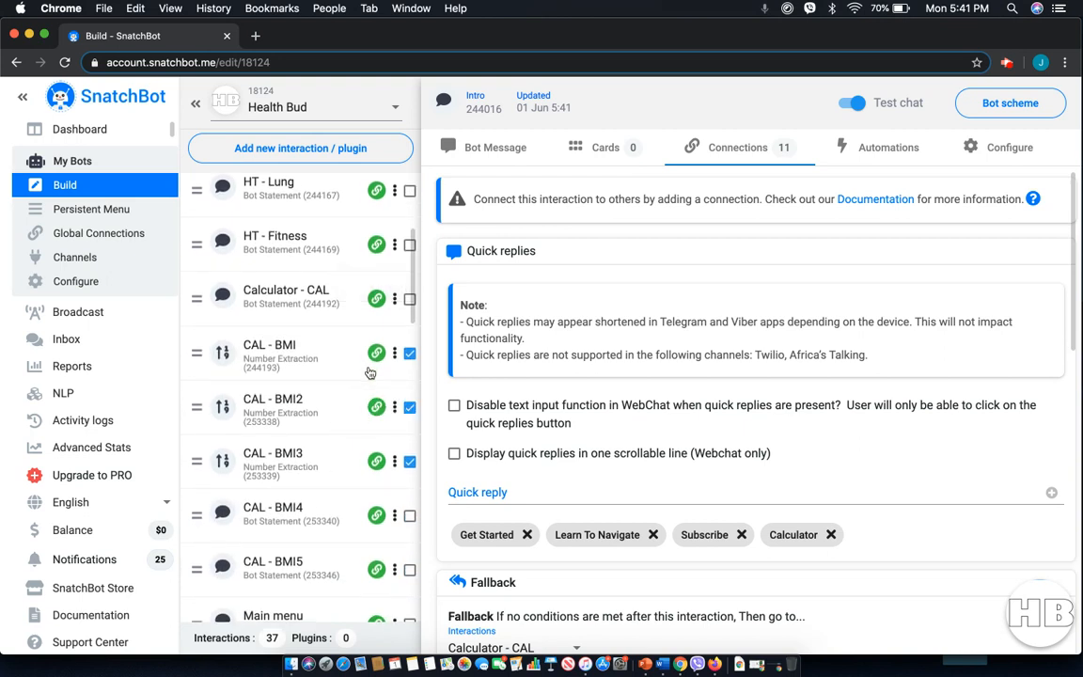